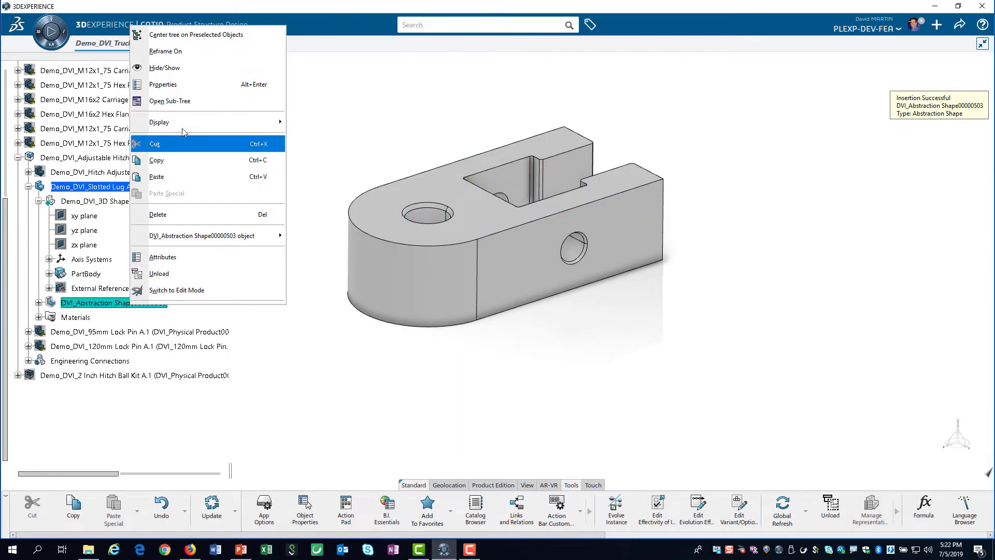
# Set the abstraction shape's title to "FEA Lug Shape" in its properties
pyautogui.click(163, 84)
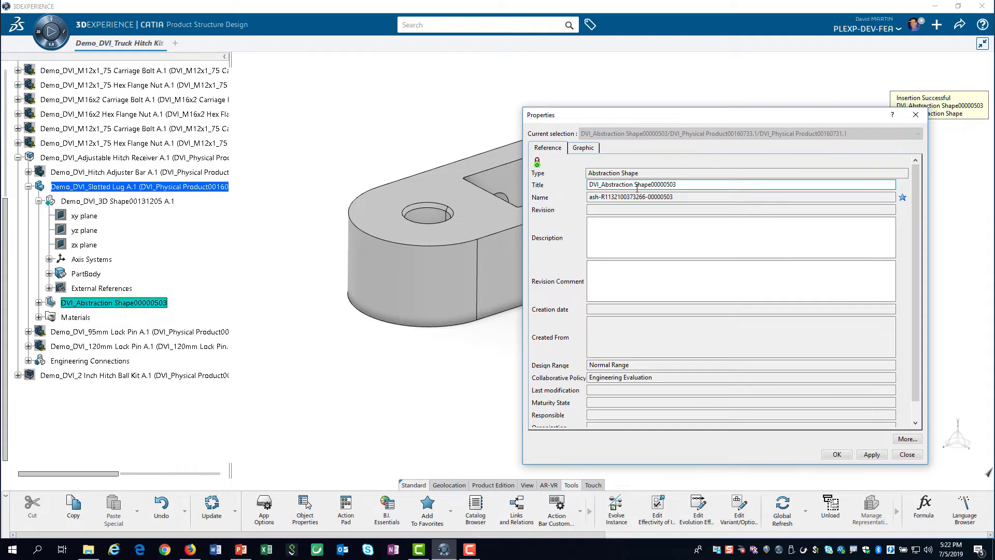
pyautogui.moveTo(677, 184); pyautogui.dragTo(551, 178)
pyautogui.write('FEA Lug Shape')
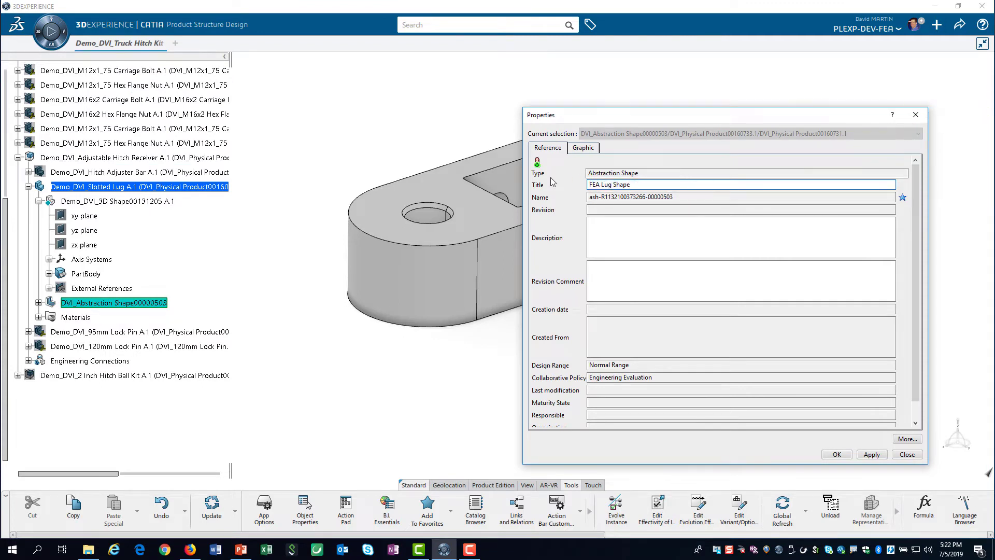
pyautogui.click(835, 454)
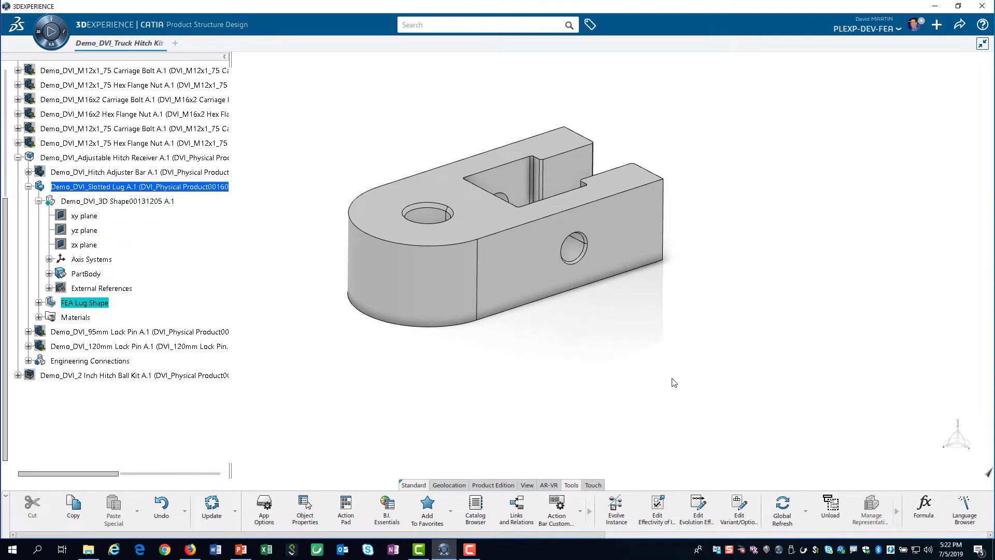
# Copy the PartBody of the slotted lug's 3D shape and paste it into FEA Lug Shape as As Result With Link
pyautogui.doubleClick(111, 201)
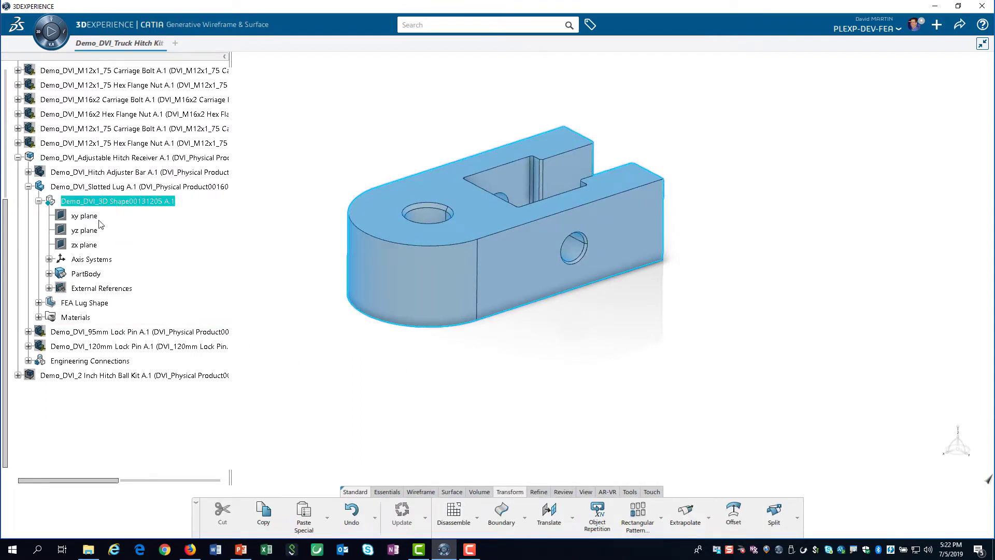
pyautogui.rightClick(85, 274)
pyautogui.click(103, 400)
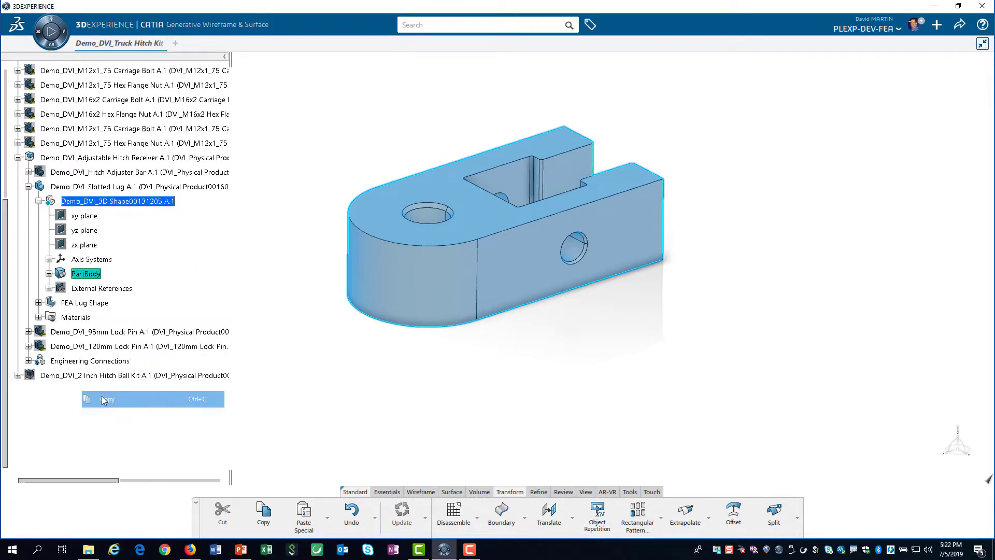
pyautogui.doubleClick(92, 307)
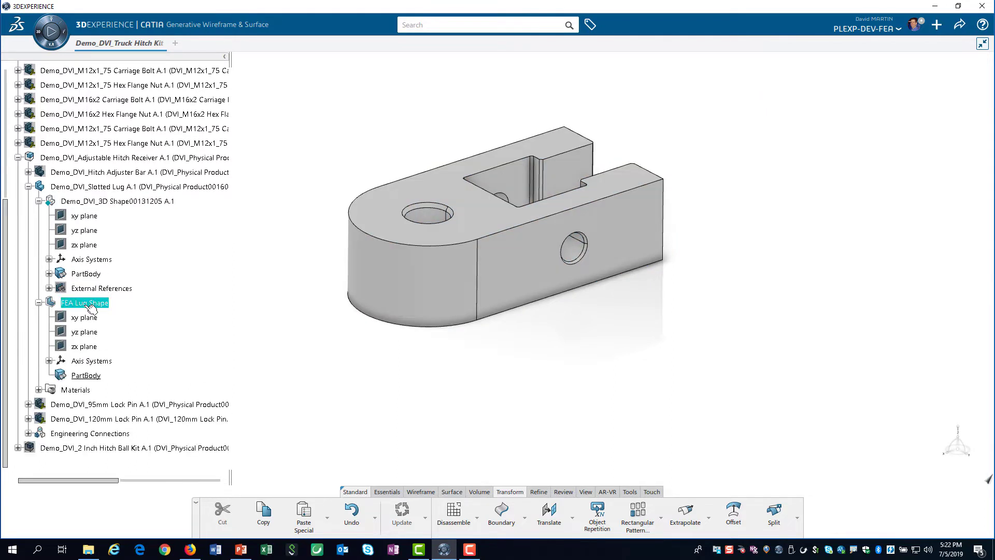
pyautogui.rightClick(88, 308)
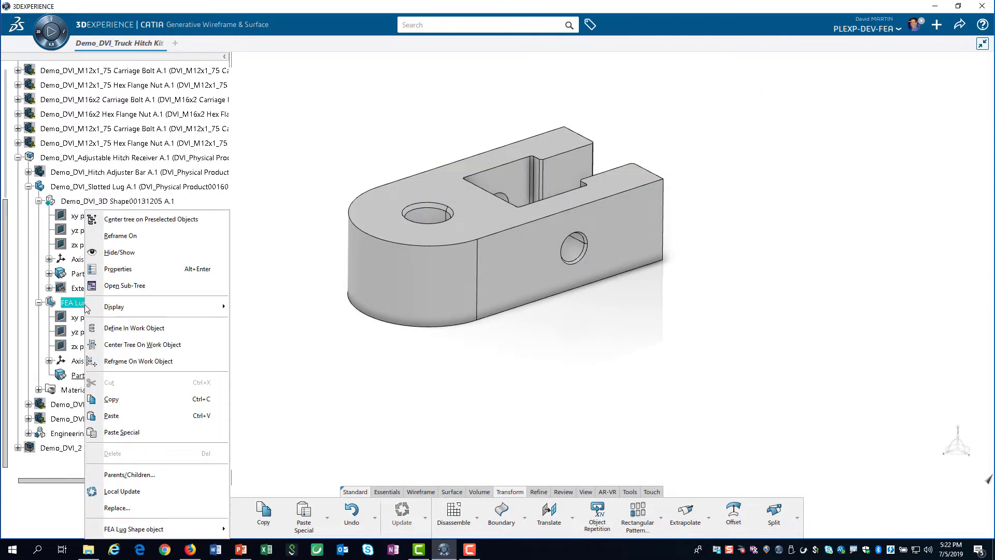
pyautogui.click(125, 433)
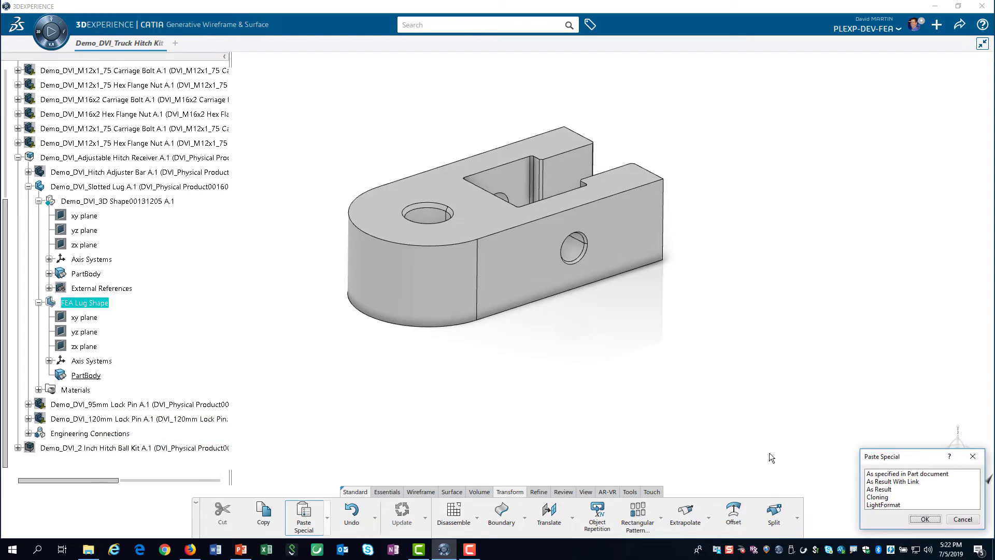
pyautogui.click(885, 483)
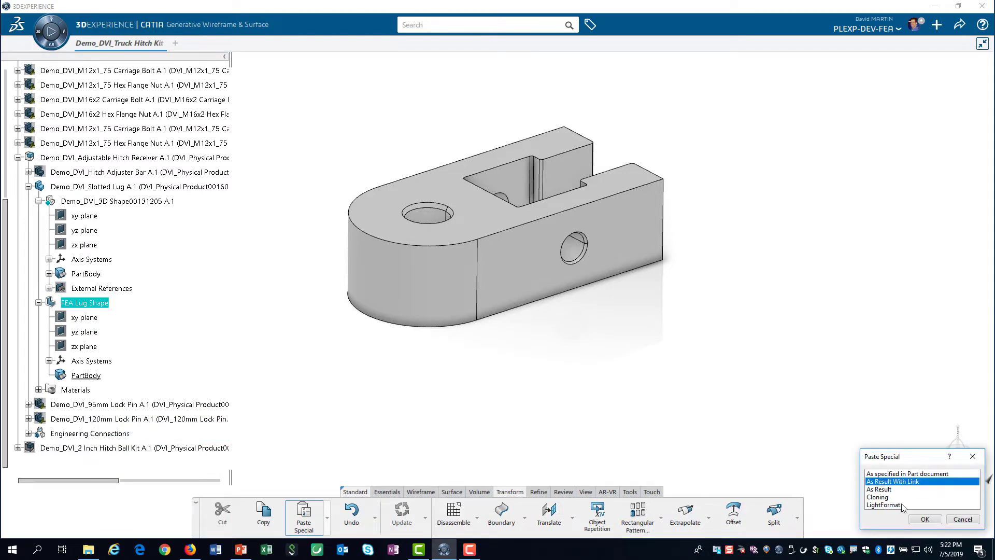
pyautogui.click(923, 519)
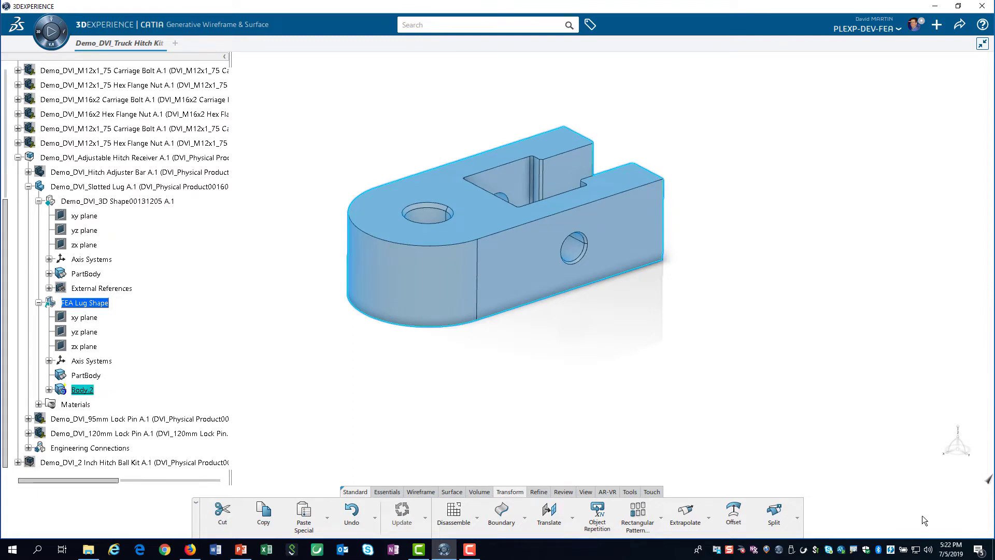
# Move the pasted solid from Body.2 into FEA Lug Shape's PartBody and delete the emptied Body.2
pyautogui.click(49, 390)
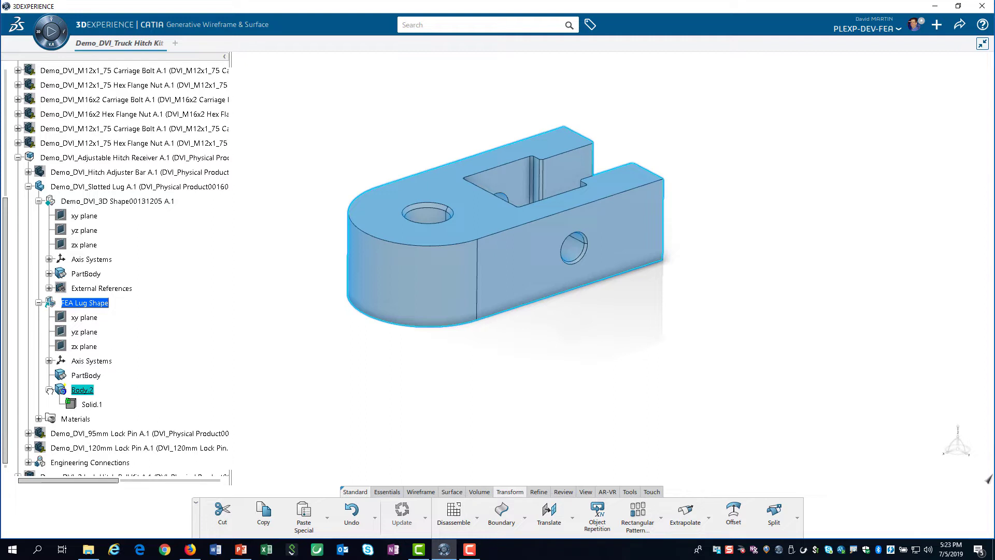
pyautogui.click(92, 404)
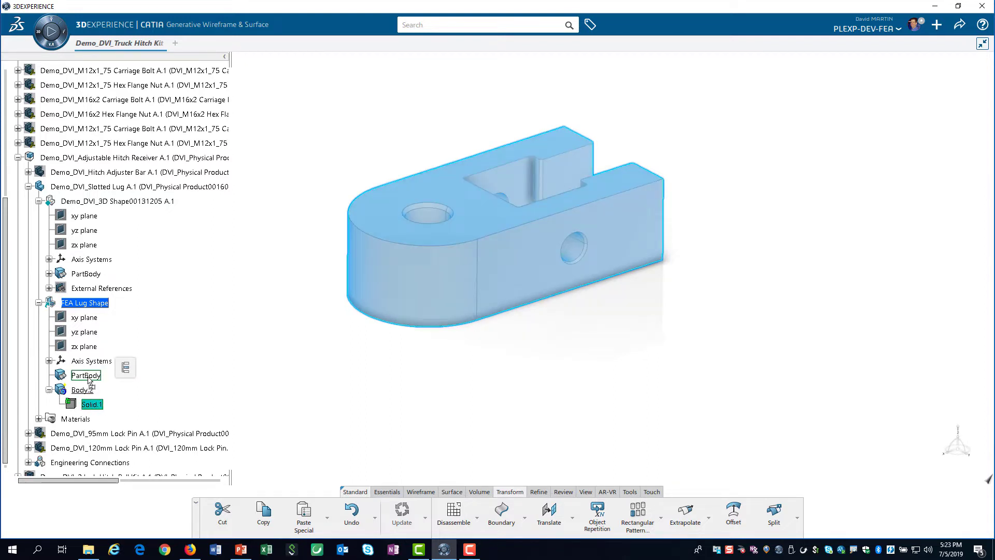
pyautogui.moveTo(92, 405); pyautogui.dragTo(90, 381)
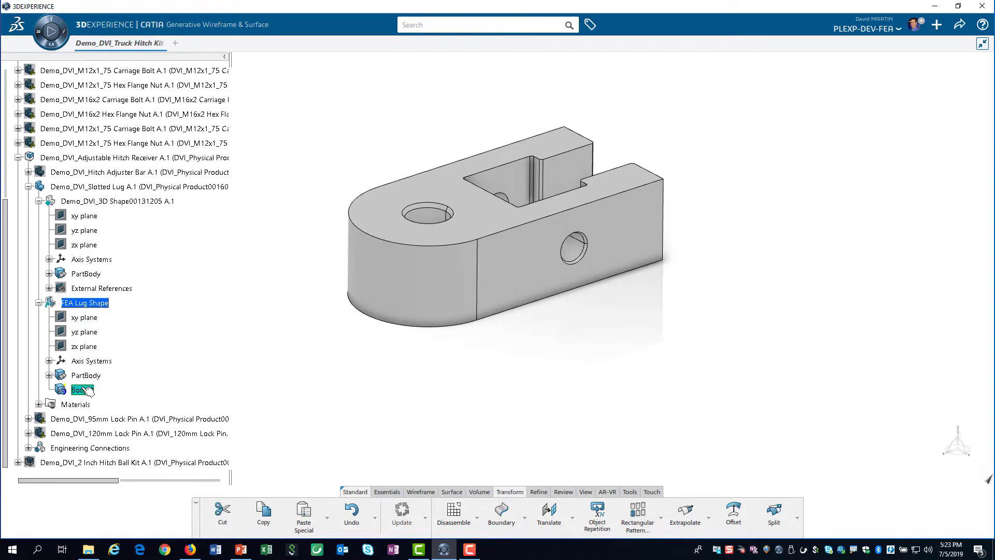
pyautogui.rightClick(87, 393)
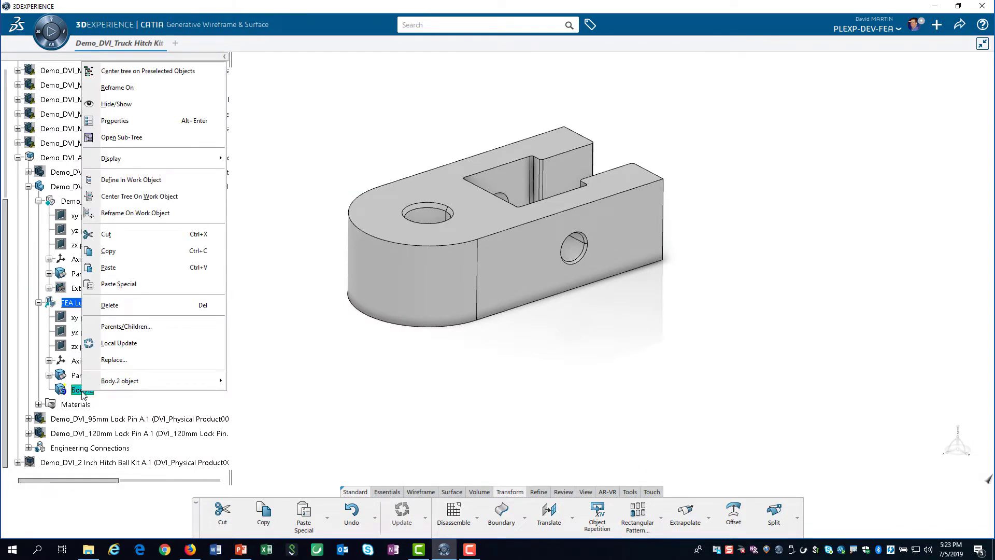
pyautogui.click(125, 310)
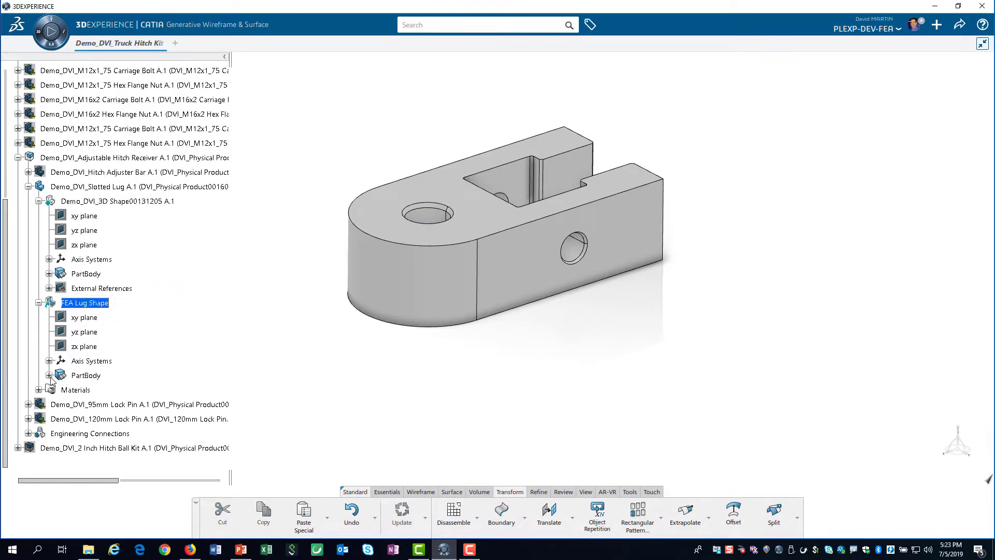
pyautogui.click(50, 375)
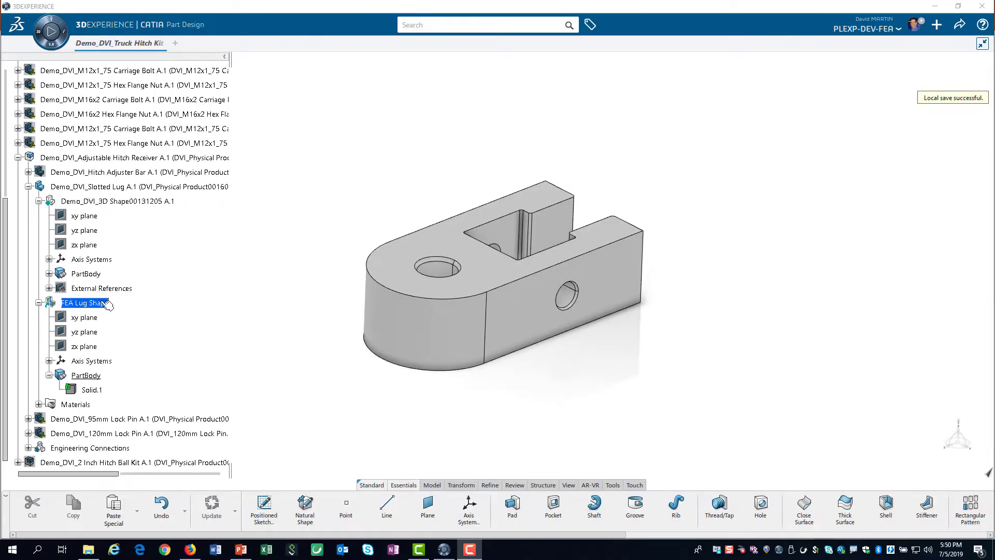
# Define the PartBody of FEA Lug Shape as the in-work object
pyautogui.click(104, 304)
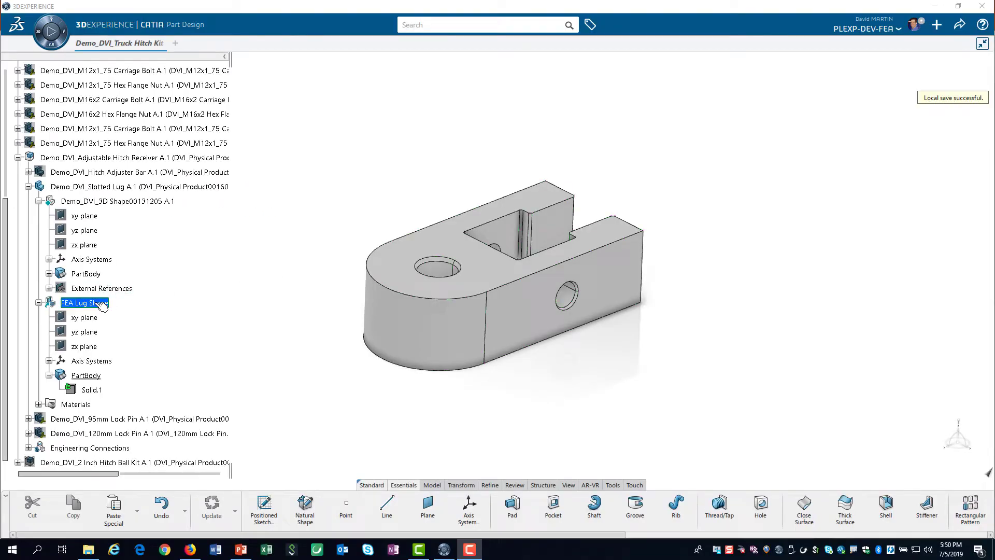
pyautogui.rightClick(101, 377)
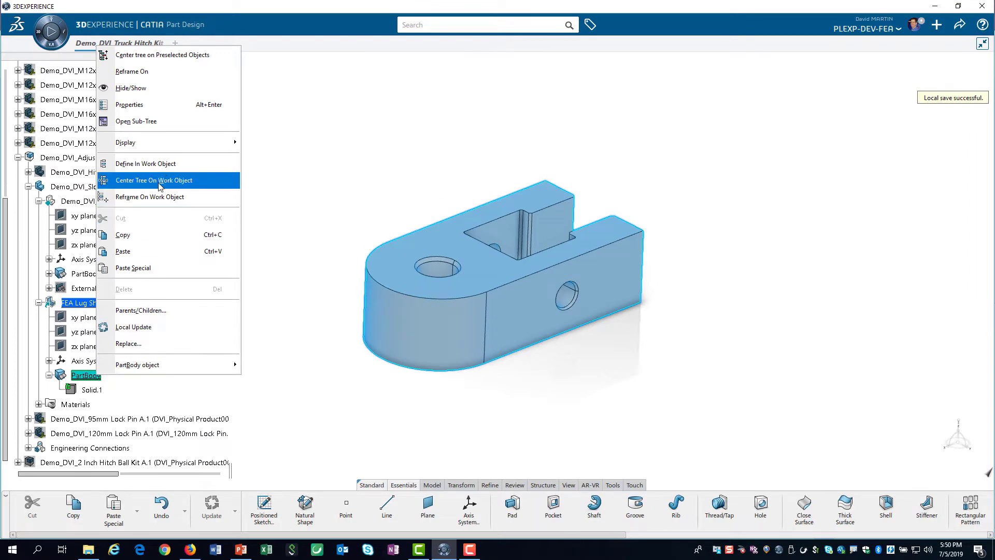
pyautogui.click(155, 164)
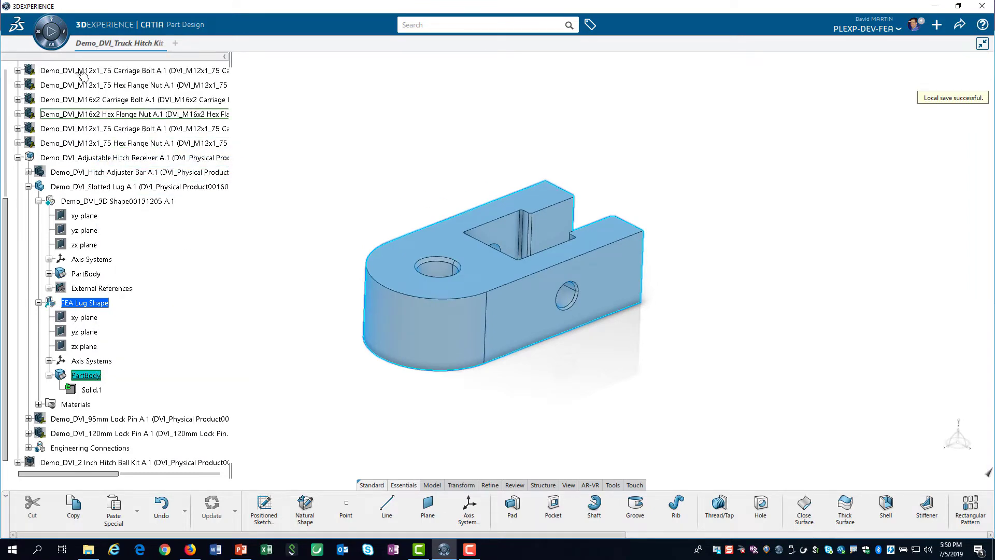
# Switch to the Simulation Model Preparation app and start the Defeaturing command for FEA Lug Shape
pyautogui.click(52, 24)
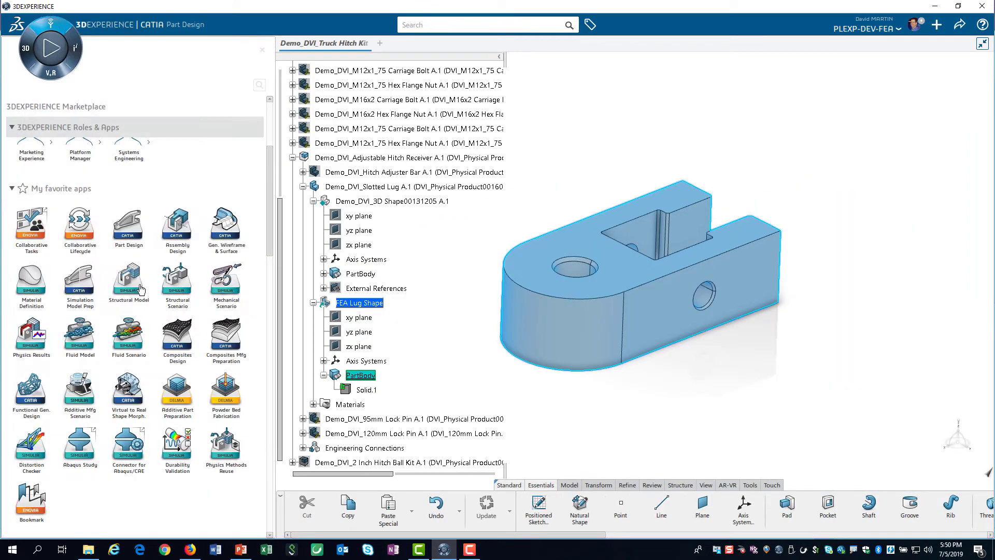
pyautogui.click(83, 291)
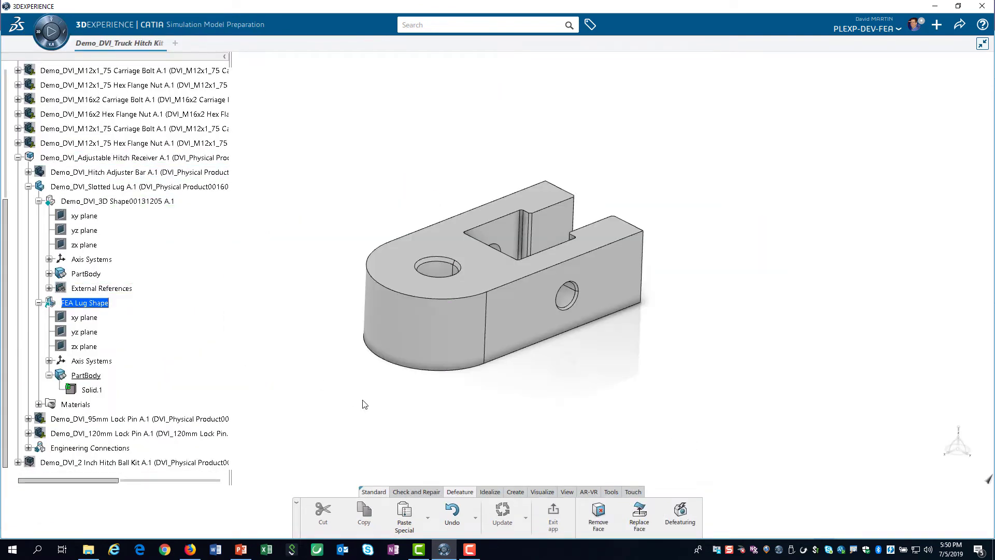
pyautogui.click(680, 513)
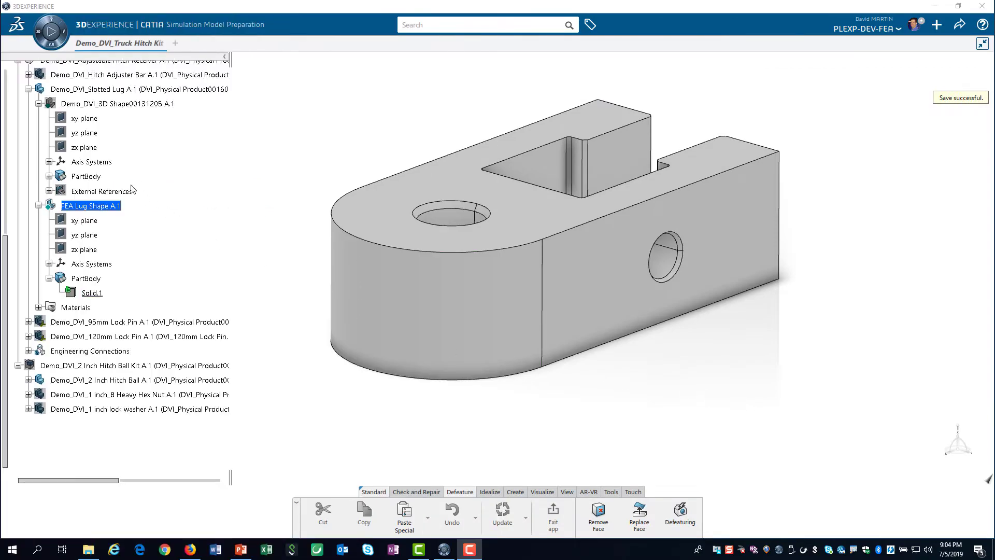
# Switch to the Generative Wireframe & Surface app and extract the inner face of the lug's side hole with No propagation
pyautogui.click(46, 32)
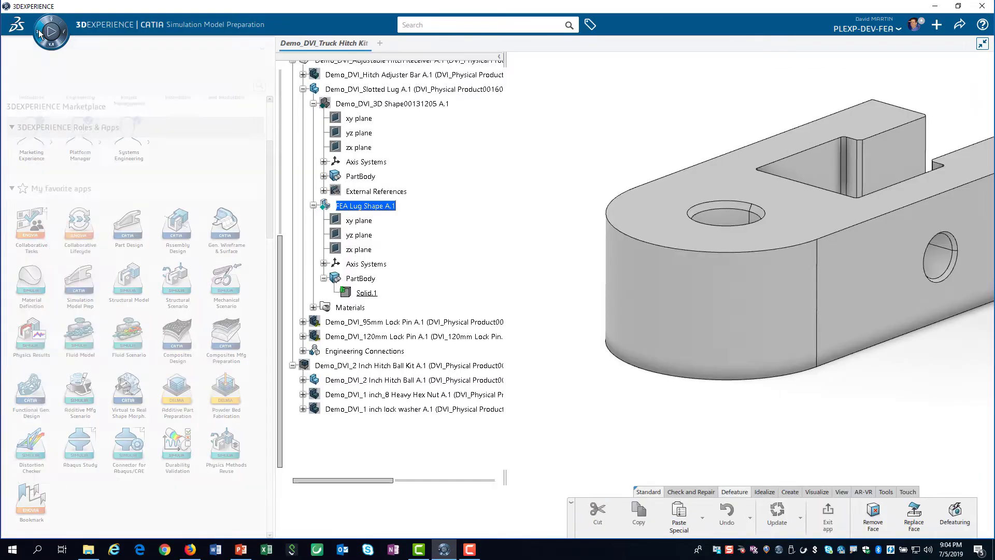
pyautogui.click(234, 231)
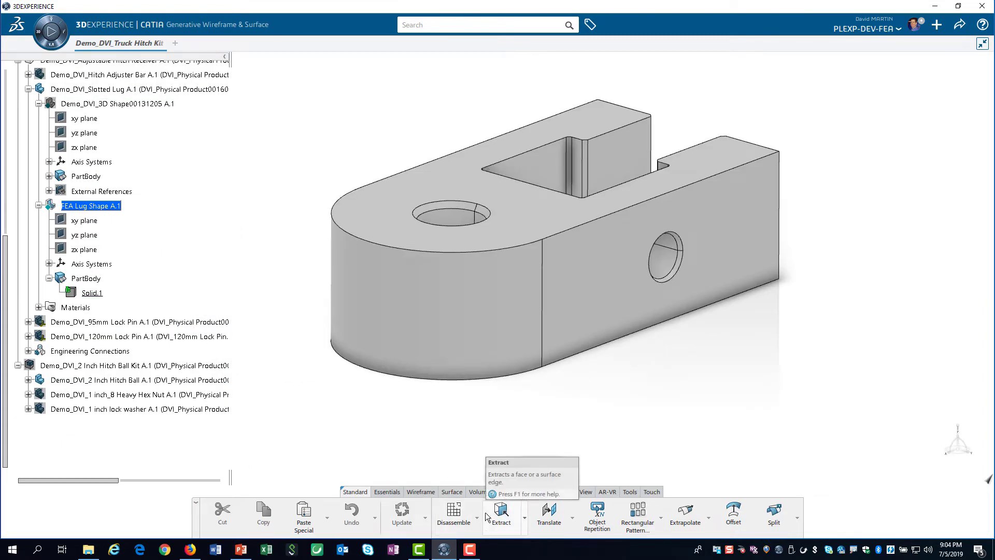
pyautogui.click(501, 519)
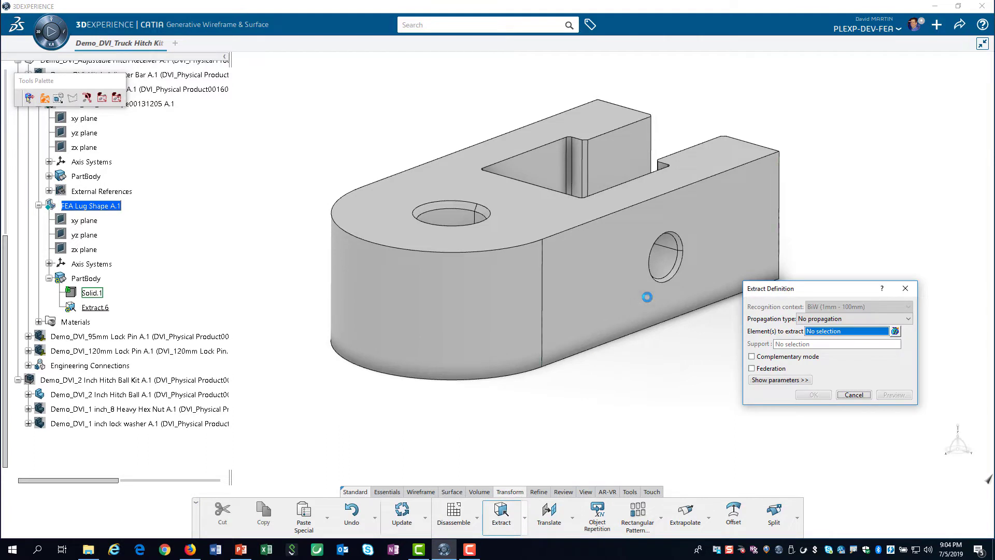
pyautogui.click(670, 258)
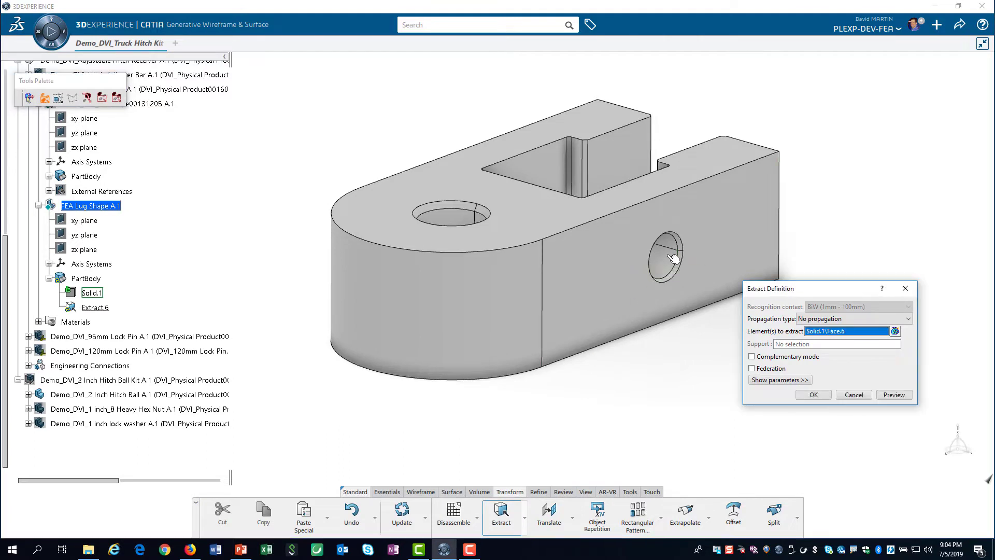
pyautogui.click(813, 394)
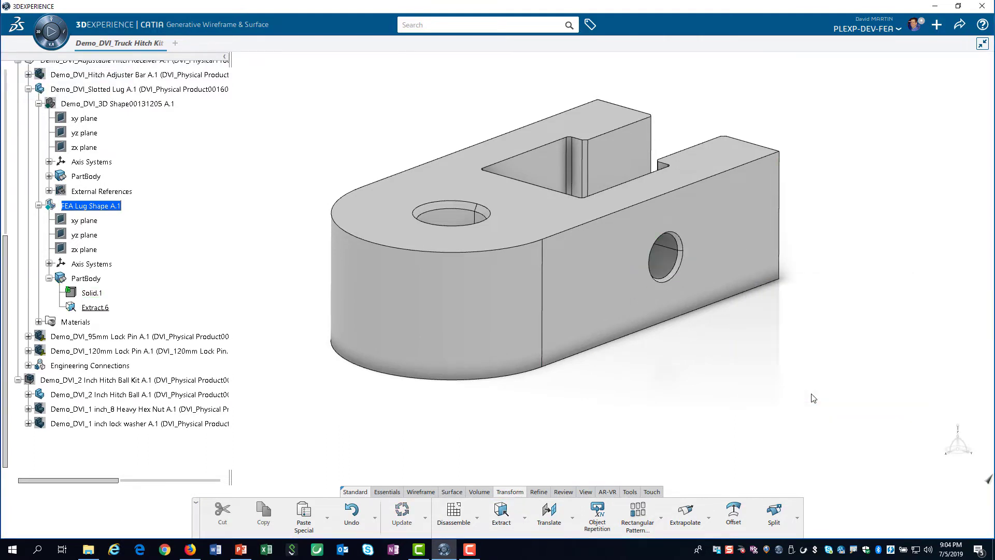
# Disassemble the extracted side-hole surface into all its cells
pyautogui.click(454, 513)
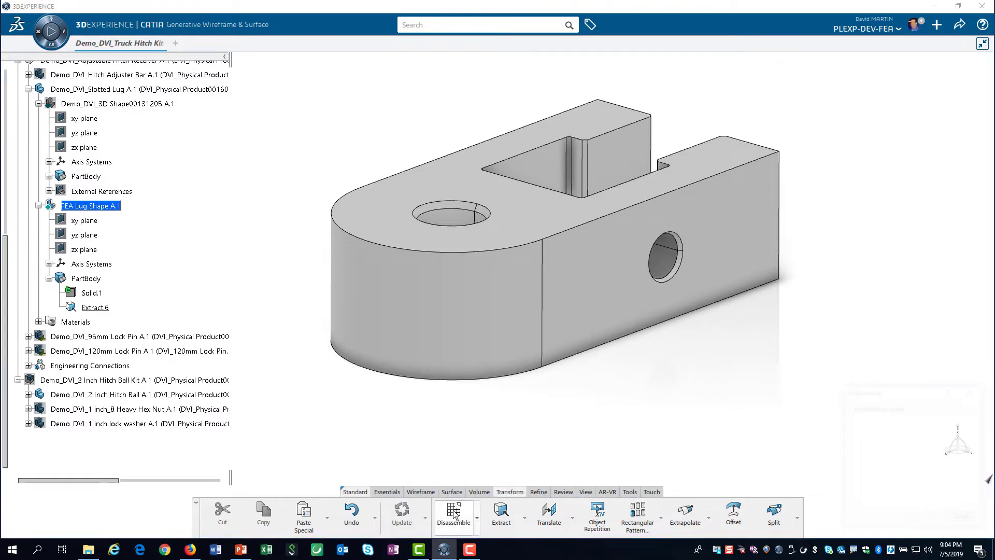
pyautogui.click(667, 261)
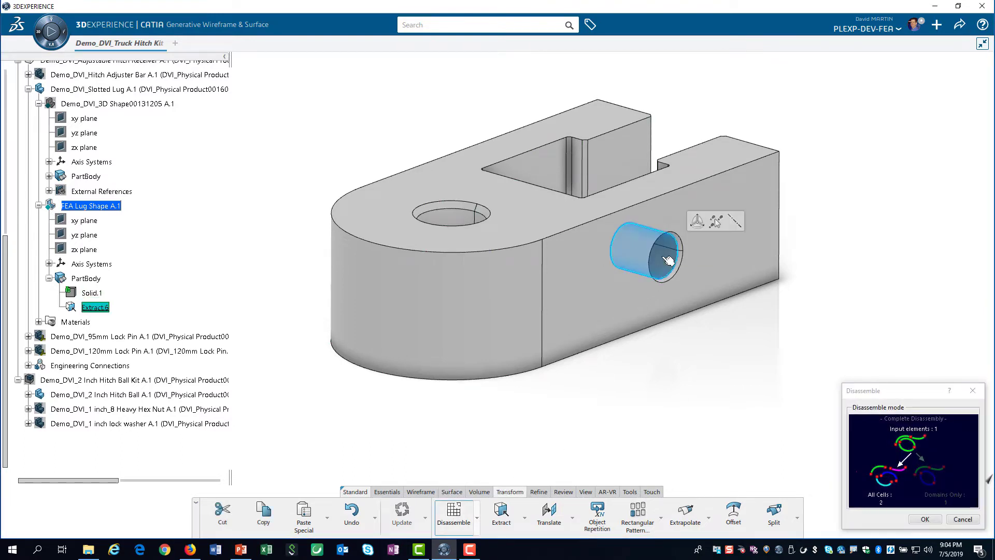
pyautogui.click(926, 520)
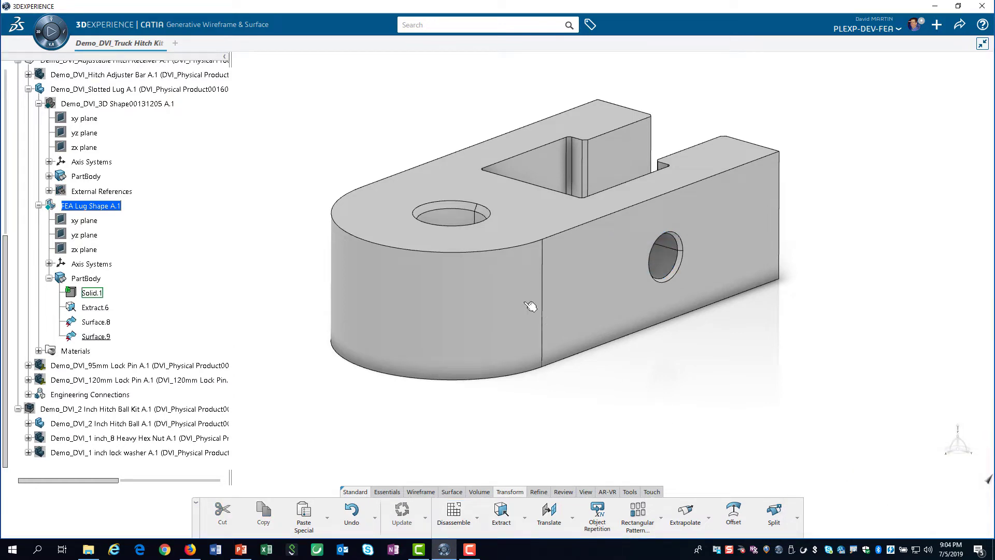
# Extract the inner face of the matching hole in the lug's opposite arm with No propagation
pyautogui.moveTo(430, 242); pyautogui.dragTo(681, 346, button='middle')
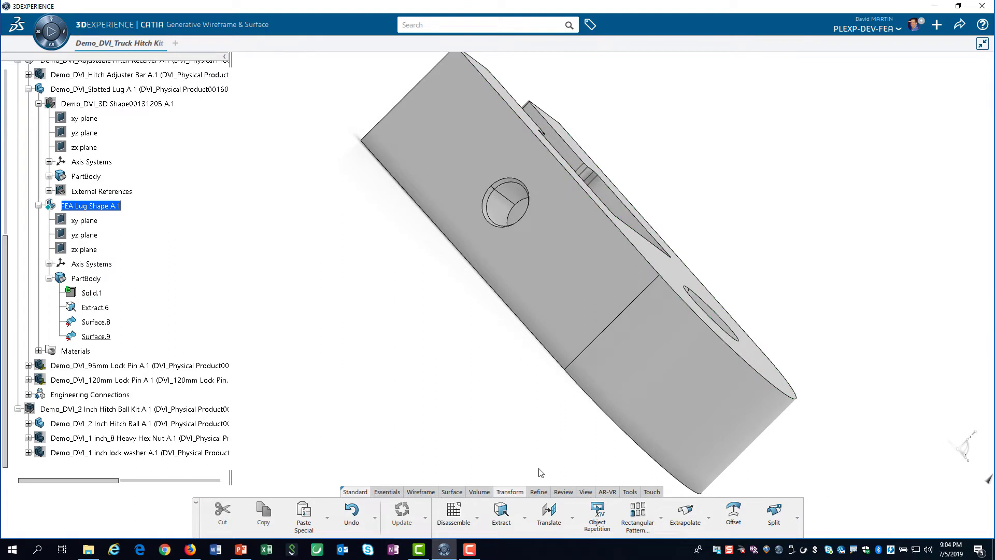
pyautogui.click(501, 513)
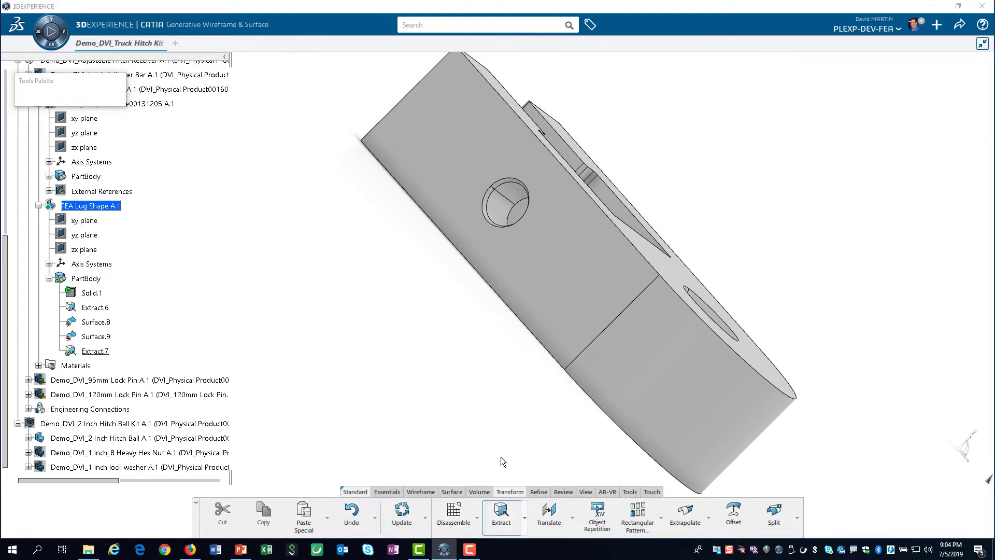
pyautogui.click(500, 214)
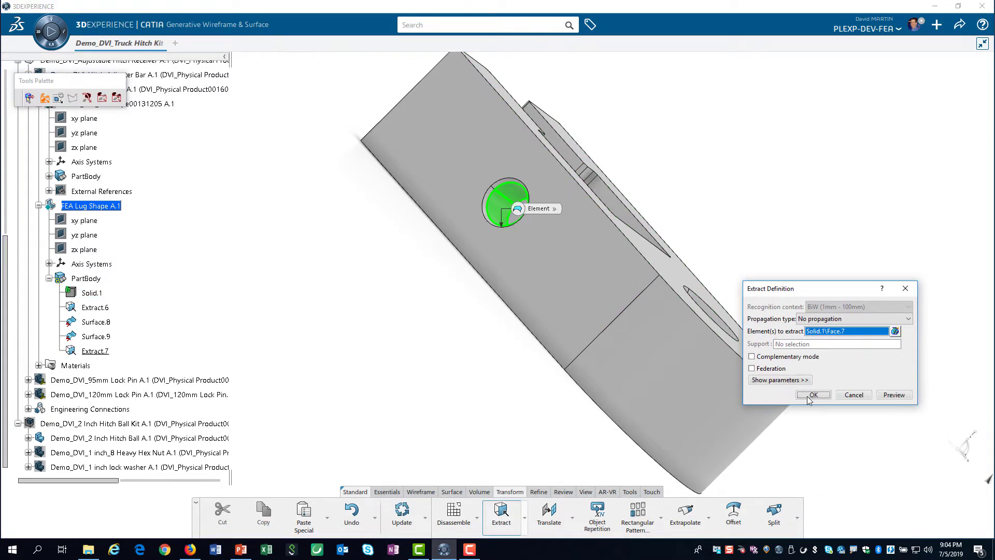
pyautogui.click(813, 395)
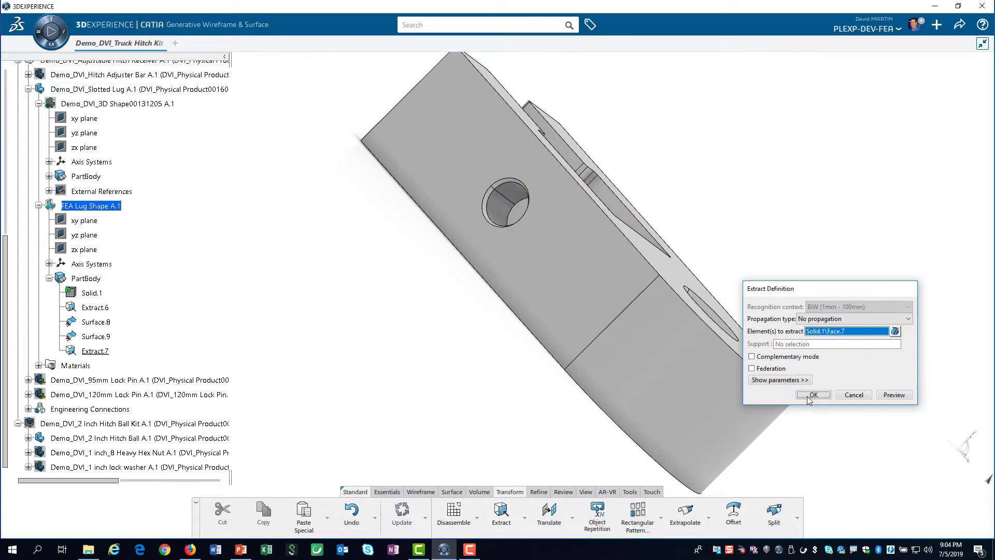
# Disassemble the extracted hole surface of the opposite arm into all its cells
pyautogui.click(459, 518)
pyautogui.click(503, 210)
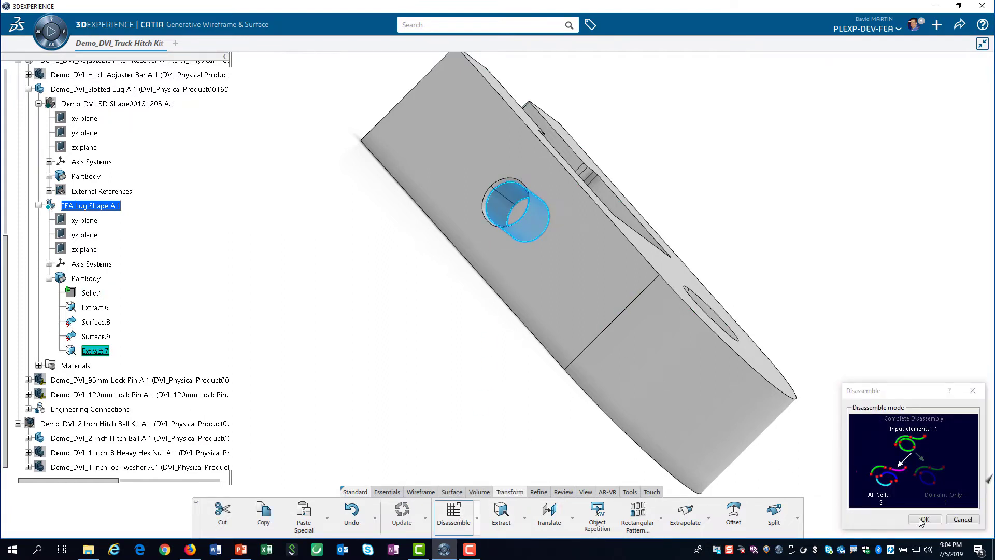
pyautogui.click(924, 520)
# Hide the two extracted hole surfaces Extract.6 and Extract.7 together with the half surfaces Surface.8 and Surface.10
pyautogui.moveTo(751, 381); pyautogui.dragTo(428, 298, button='middle')
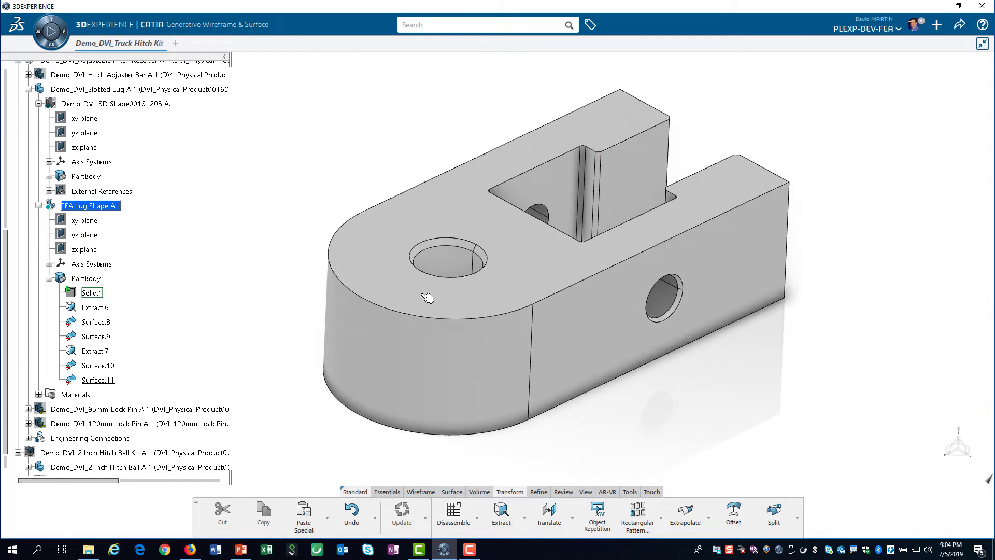
pyautogui.click(96, 308)
pyautogui.keyDown('ctrl'); pyautogui.click(97, 322); pyautogui.keyUp('ctrl')
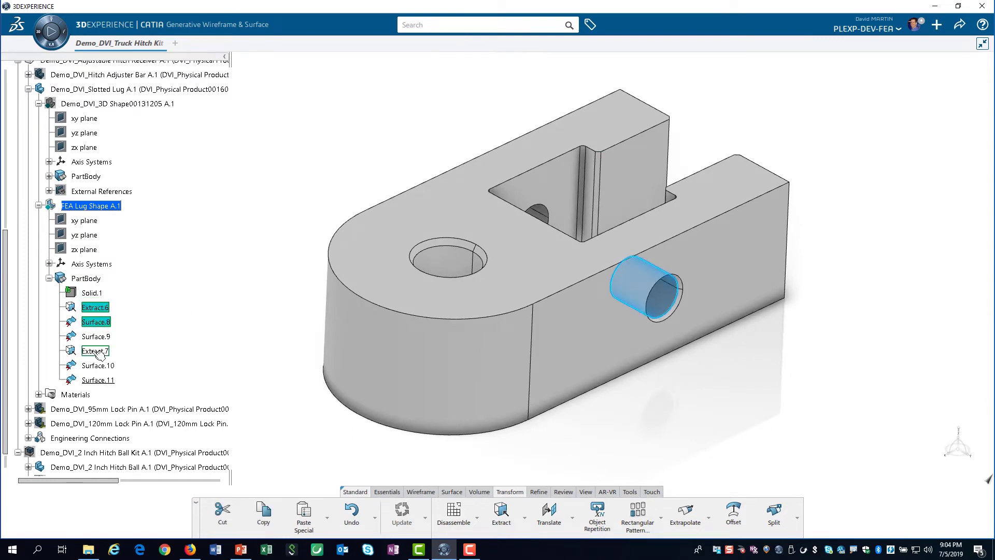
pyautogui.keyDown('ctrl'); pyautogui.click(96, 352); pyautogui.keyUp('ctrl')
pyautogui.keyDown('ctrl'); pyautogui.click(93, 366); pyautogui.keyUp('ctrl')
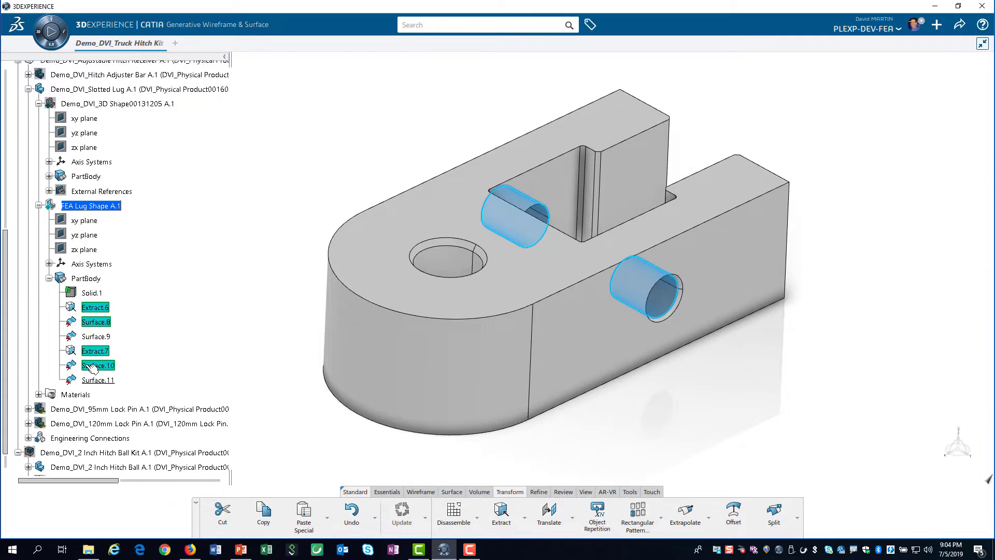
pyautogui.rightClick(93, 367)
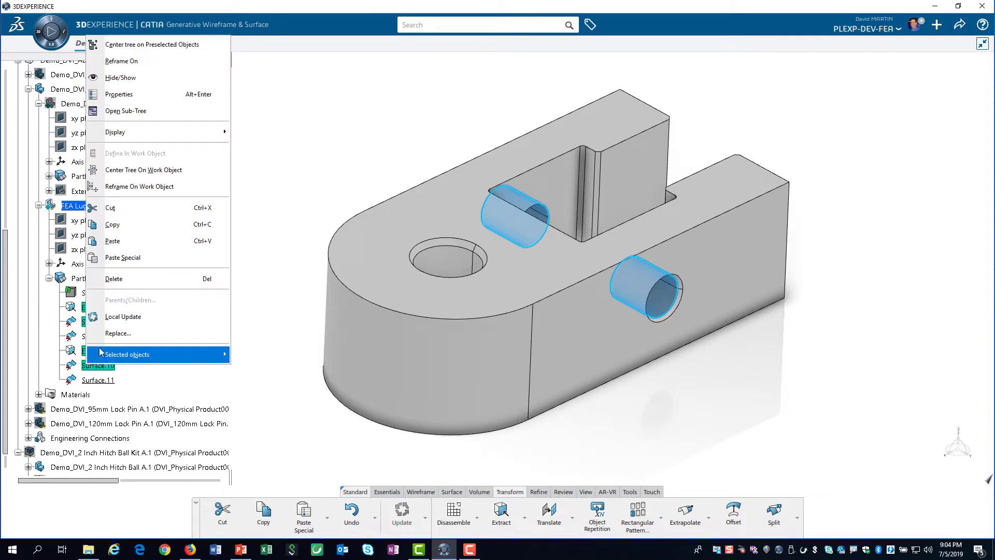
pyautogui.click(136, 80)
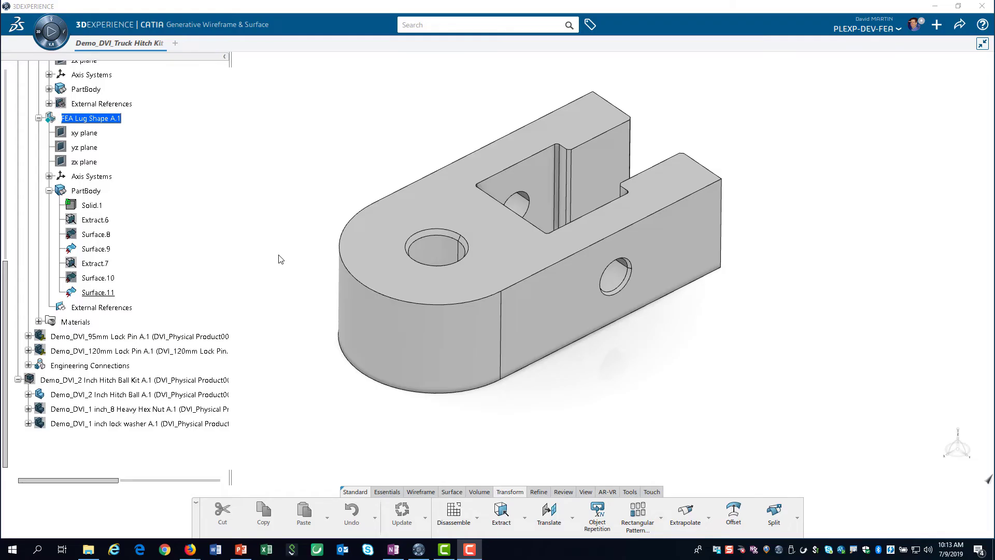
# Hide FEA Lug Shape and show the 2 Inch Hitch Ball Kit
pyautogui.click(98, 119)
pyautogui.rightClick(98, 120)
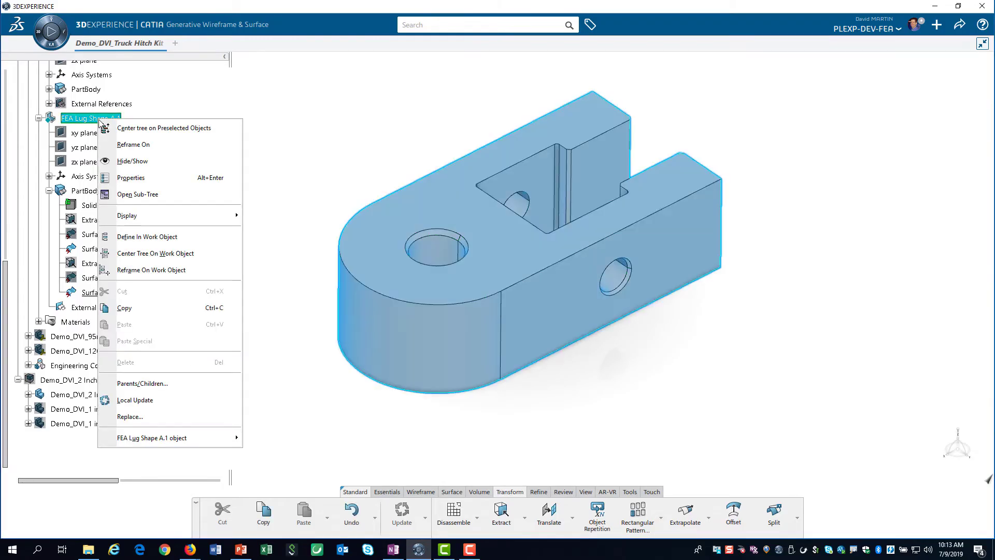
pyautogui.click(133, 161)
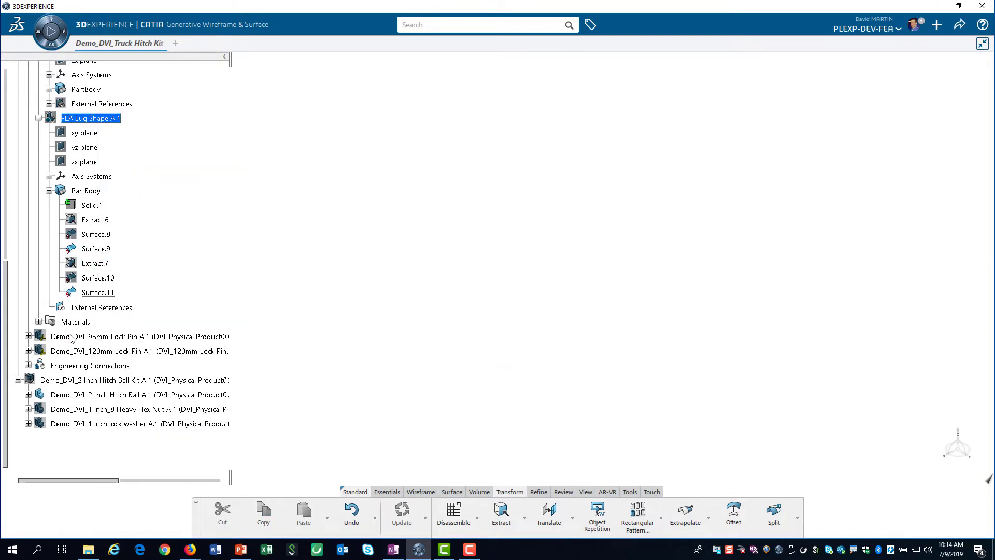
pyautogui.rightClick(76, 381)
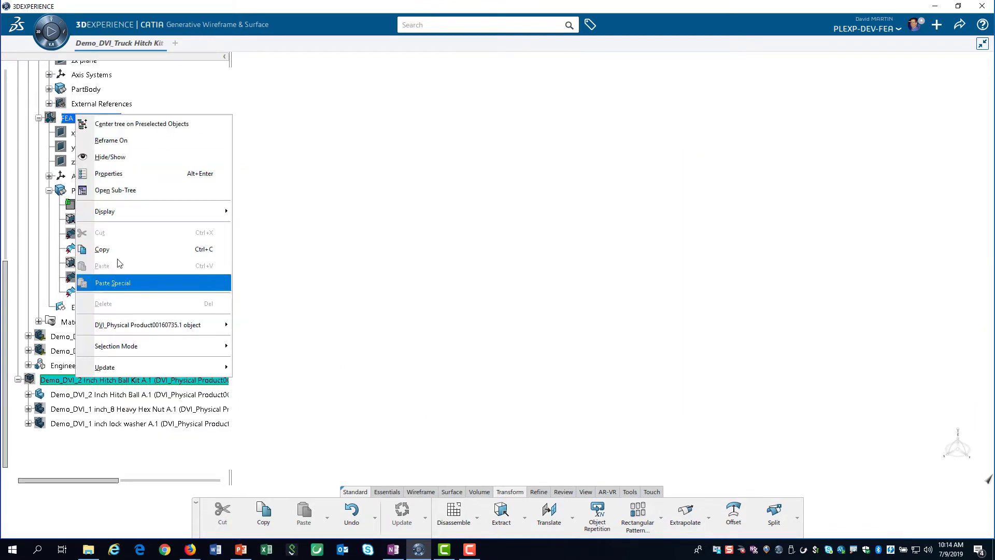
pyautogui.click(143, 161)
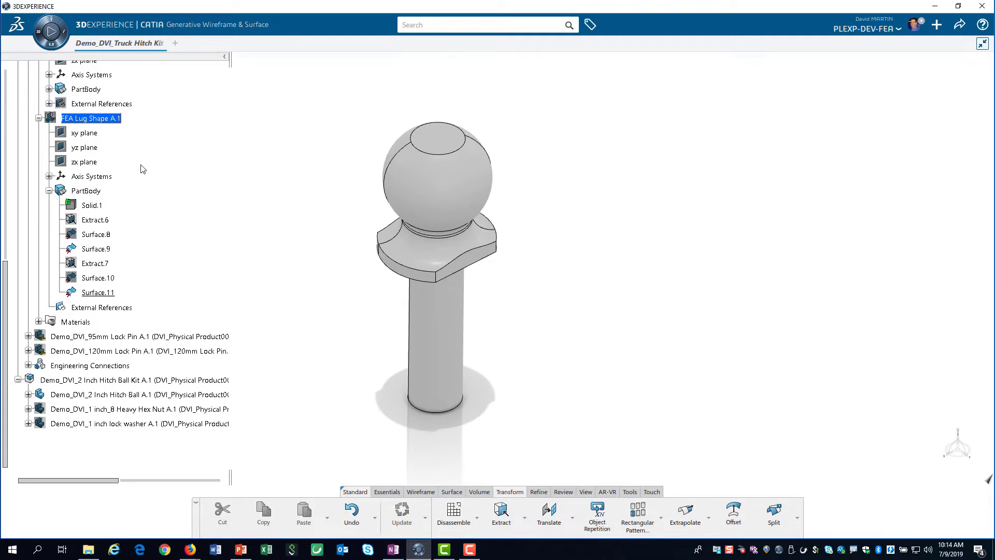
# Extract the underside face of the hitch ball's flange with No propagation, keeping the link with the selected object
pyautogui.click(501, 511)
pyautogui.moveTo(546, 329); pyautogui.dragTo(423, 182, button='middle')
pyautogui.click(386, 180)
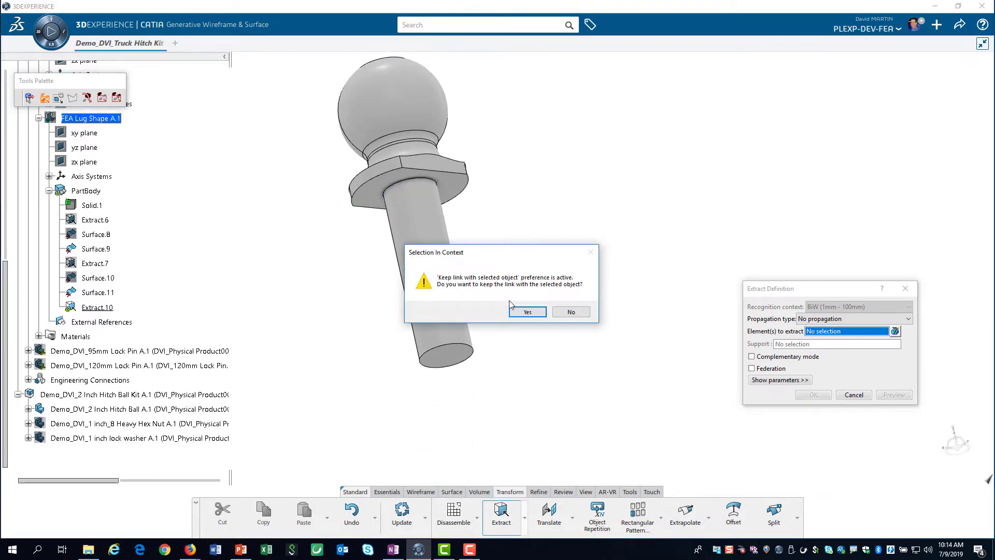
pyautogui.click(525, 312)
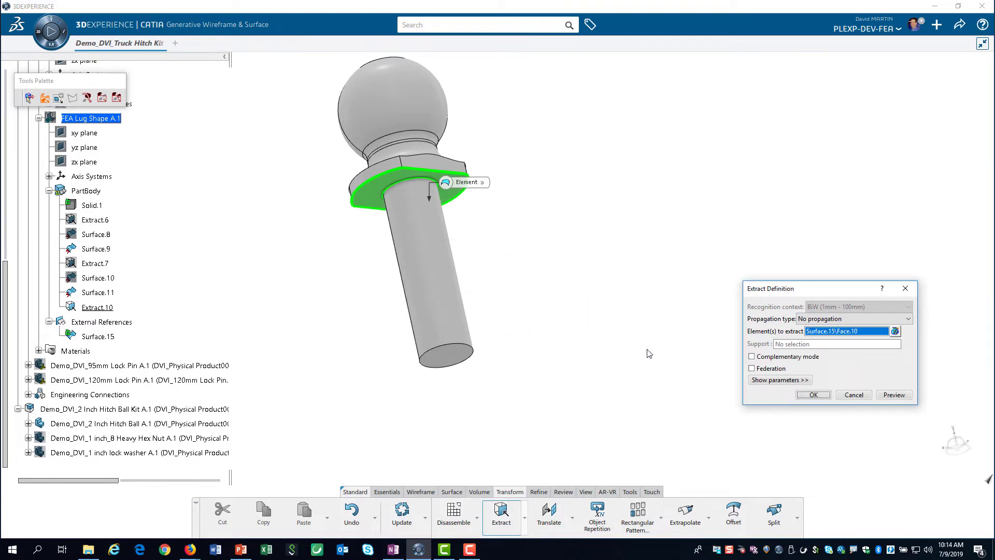
pyautogui.click(813, 395)
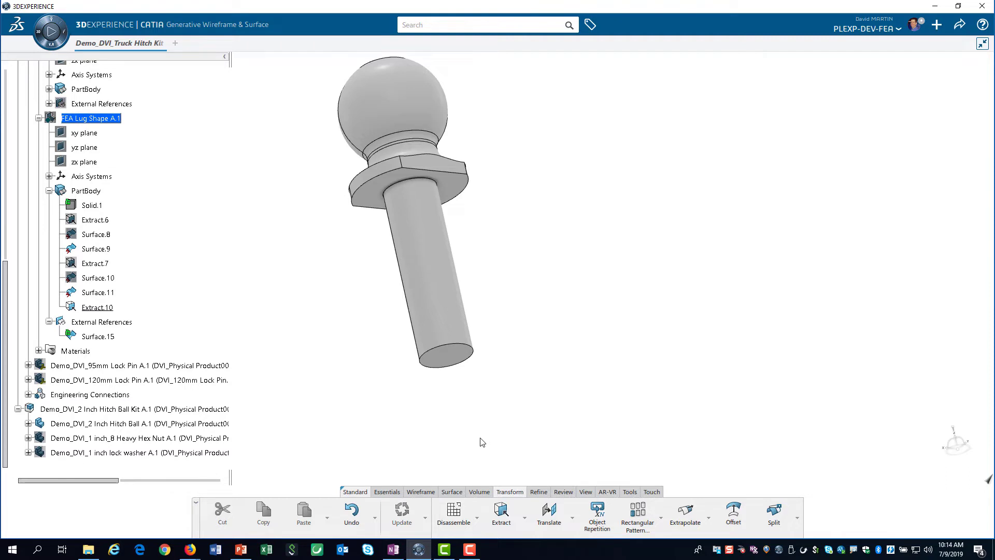
# Create a Circle / Sphere / Ellipse center point from the hitch ball's spherical surface, keeping the link with the selected object
pyautogui.click(388, 492)
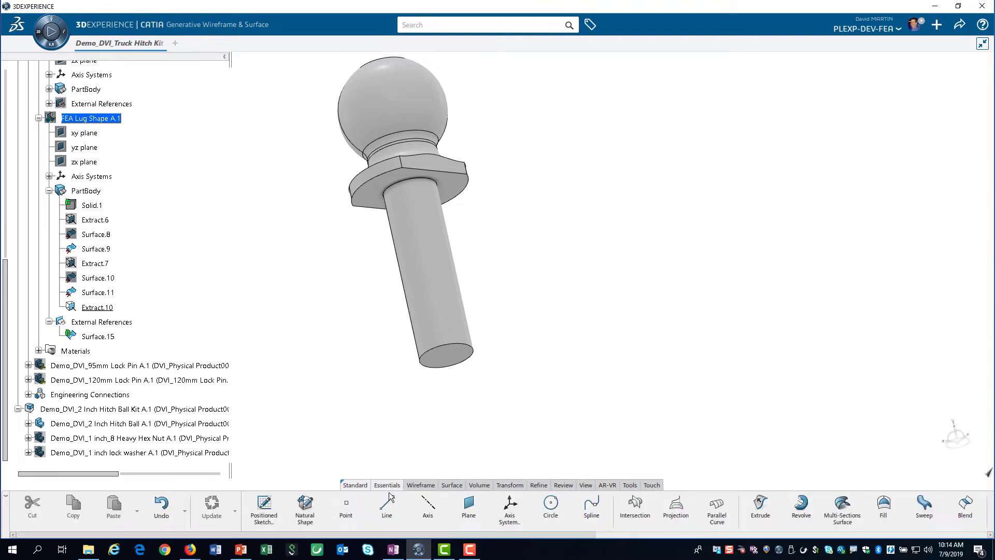
pyautogui.click(347, 508)
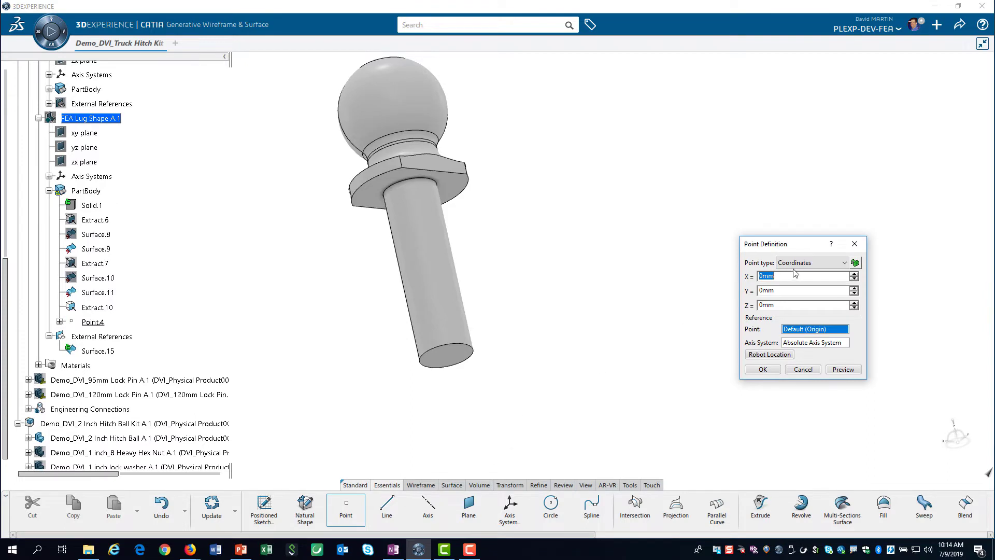
pyautogui.click(808, 263)
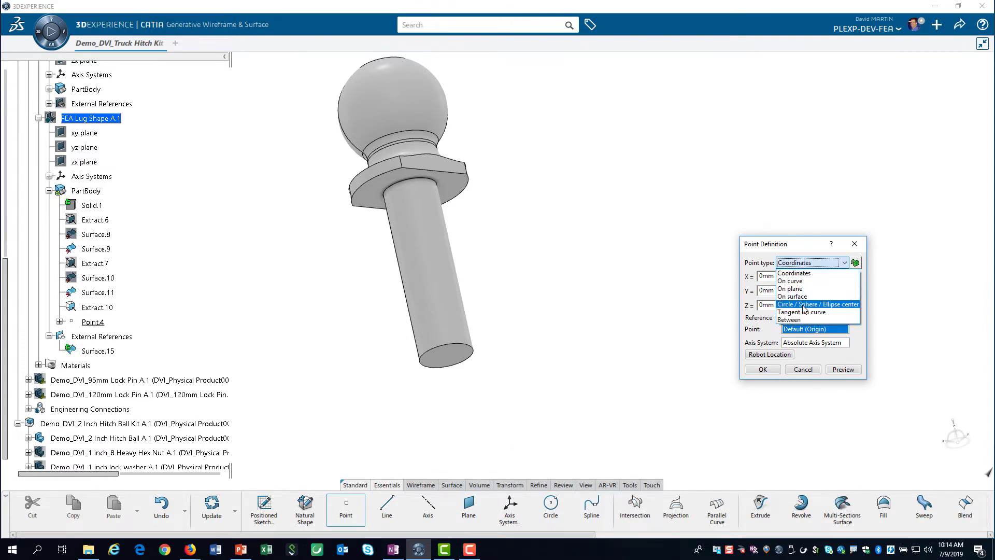
pyautogui.click(805, 305)
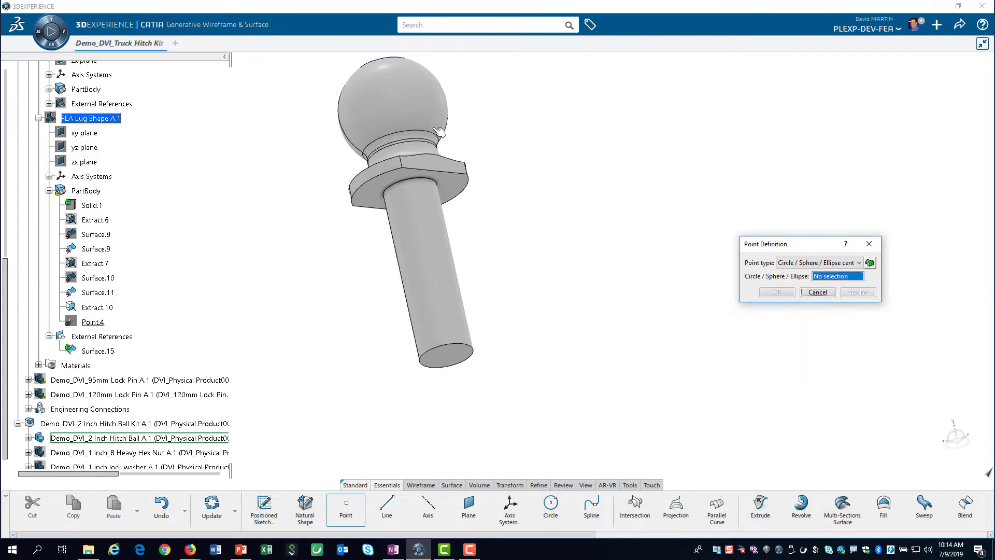
pyautogui.click(415, 104)
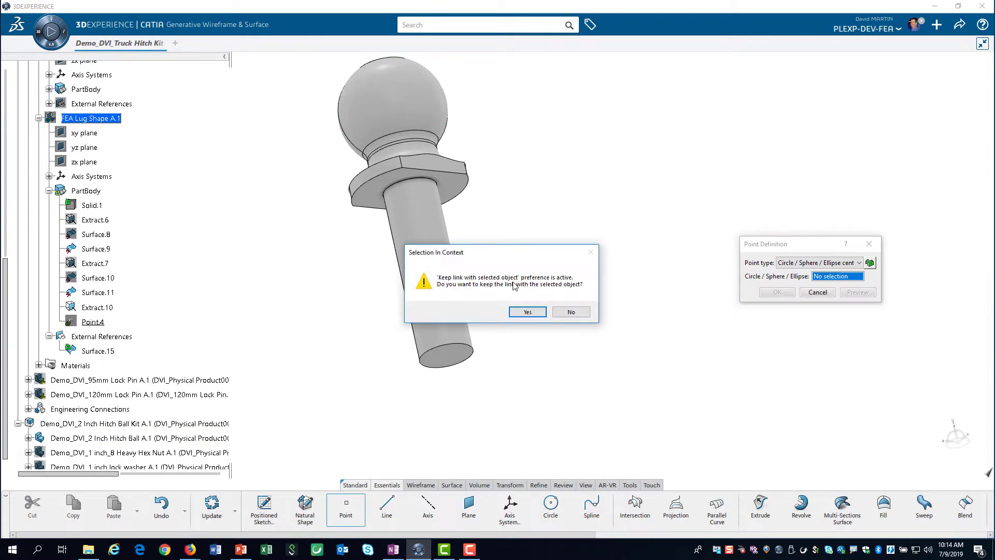
pyautogui.click(526, 312)
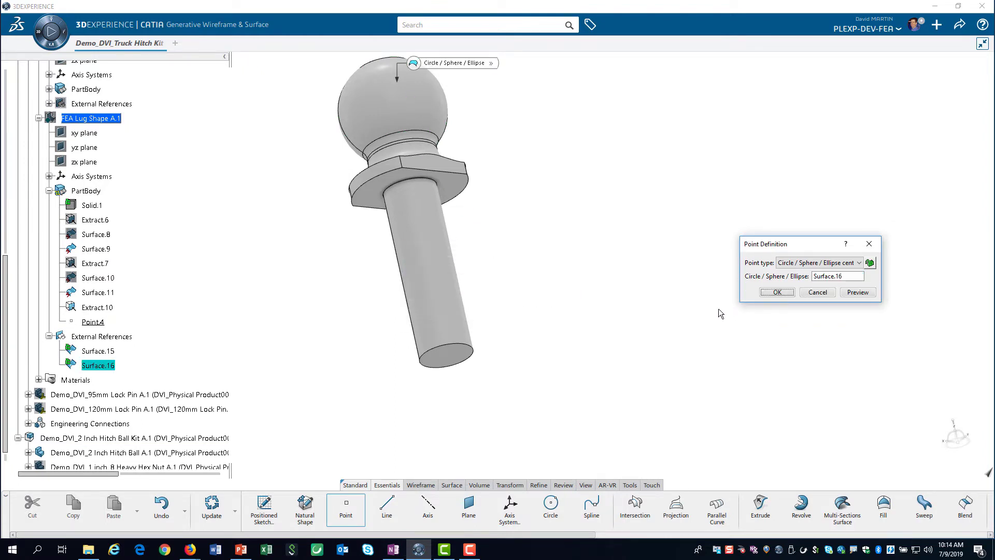
pyautogui.click(778, 292)
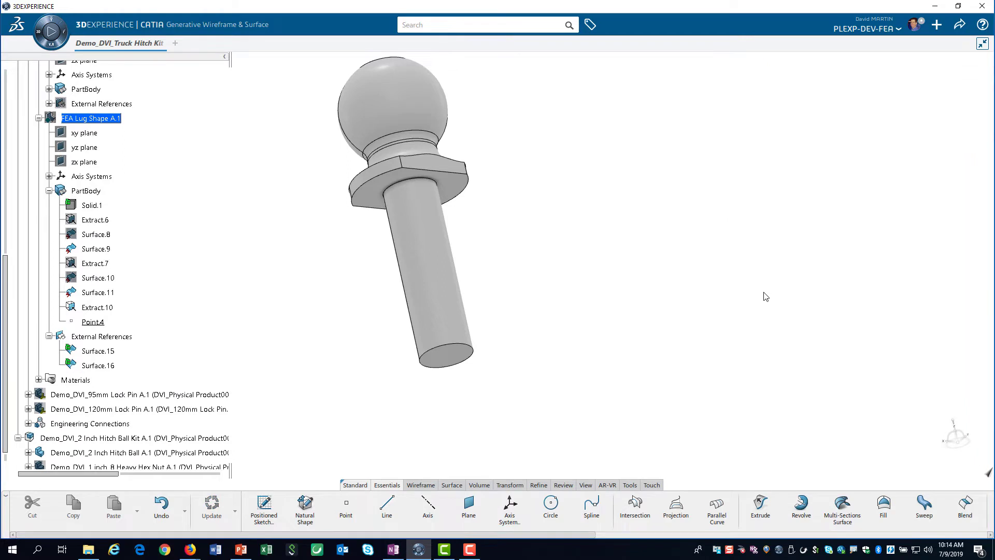
# Hide the 2 Inch Hitch Ball Kit and show FEA Lug Shape again
pyautogui.rightClick(76, 442)
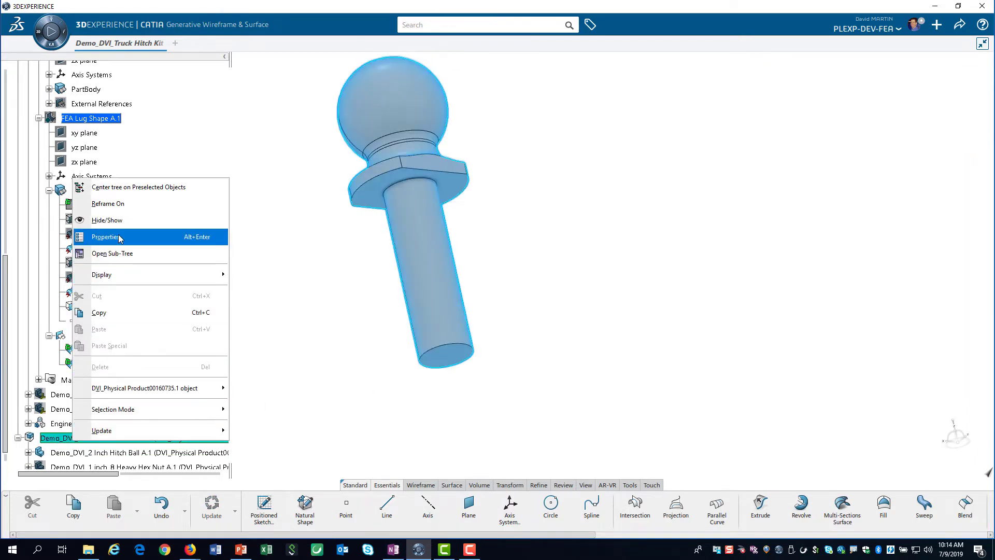
pyautogui.click(124, 220)
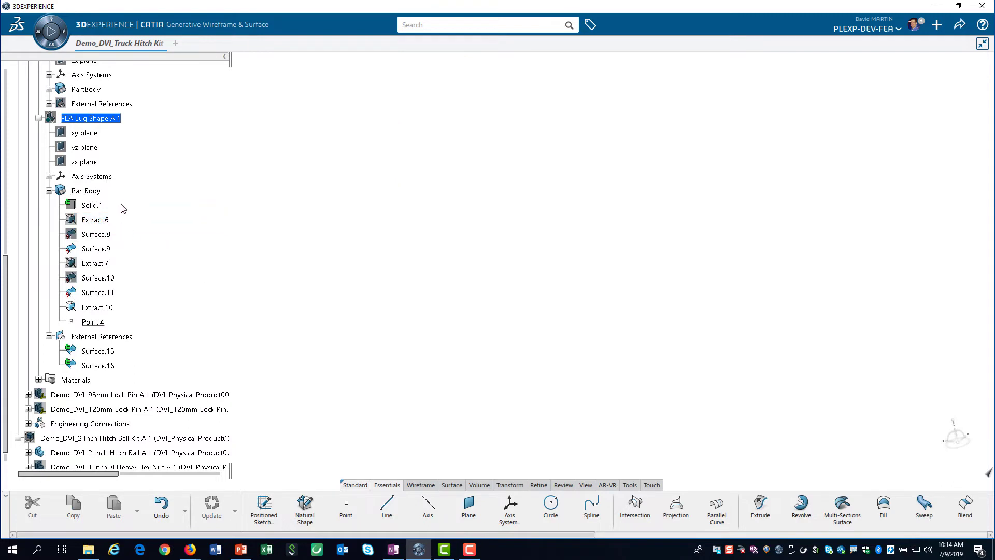
pyautogui.rightClick(89, 120)
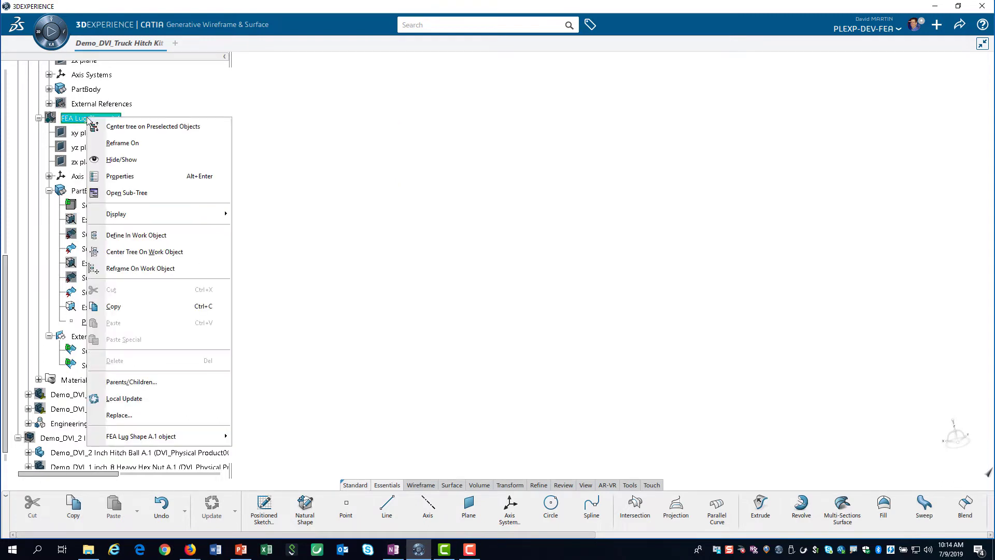
pyautogui.click(118, 160)
# Hide the external reference surfaces Surface.16 (ball) and Surface.15 (flange underside)
pyautogui.moveTo(502, 177); pyautogui.dragTo(548, 353, button='middle')
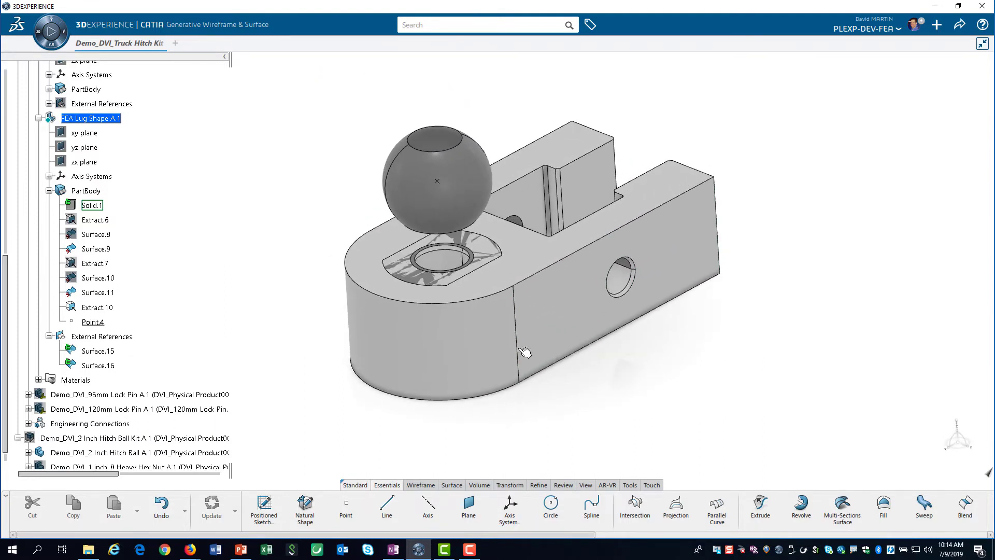
pyautogui.rightClick(103, 367)
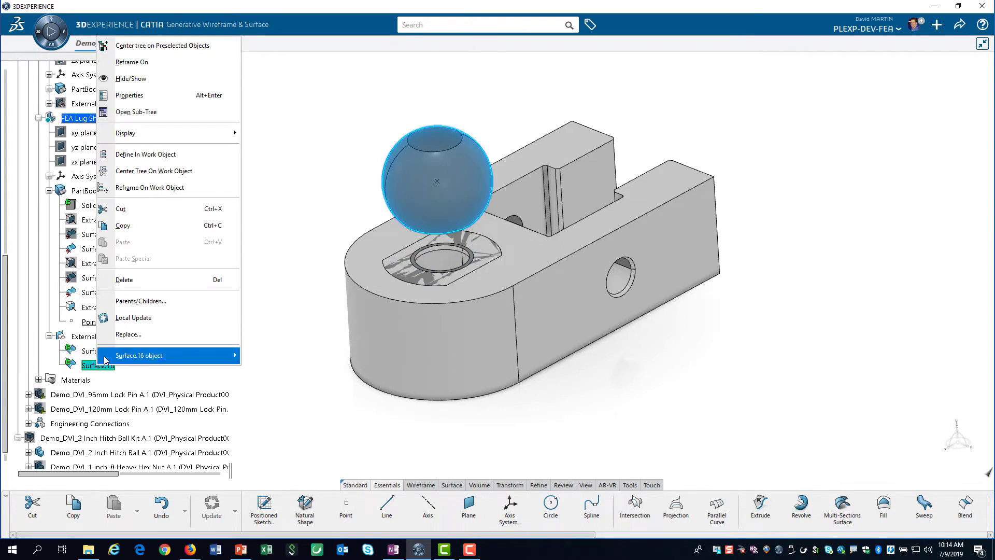
pyautogui.click(120, 86)
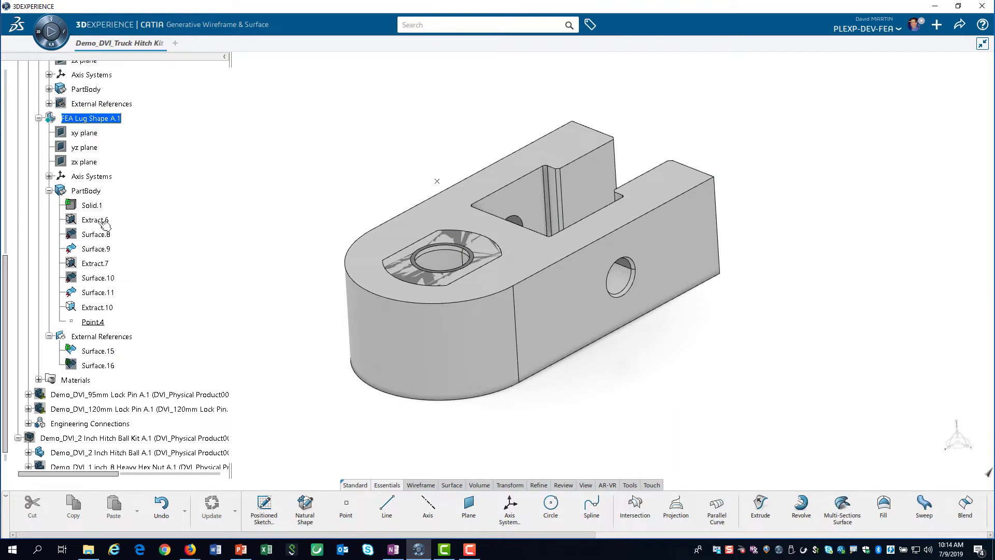
pyautogui.rightClick(96, 353)
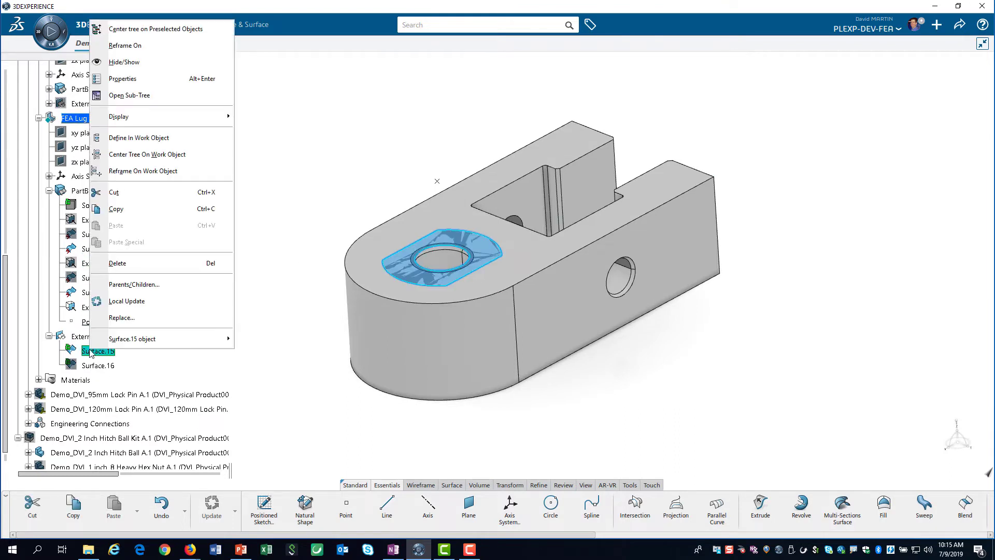
pyautogui.click(136, 62)
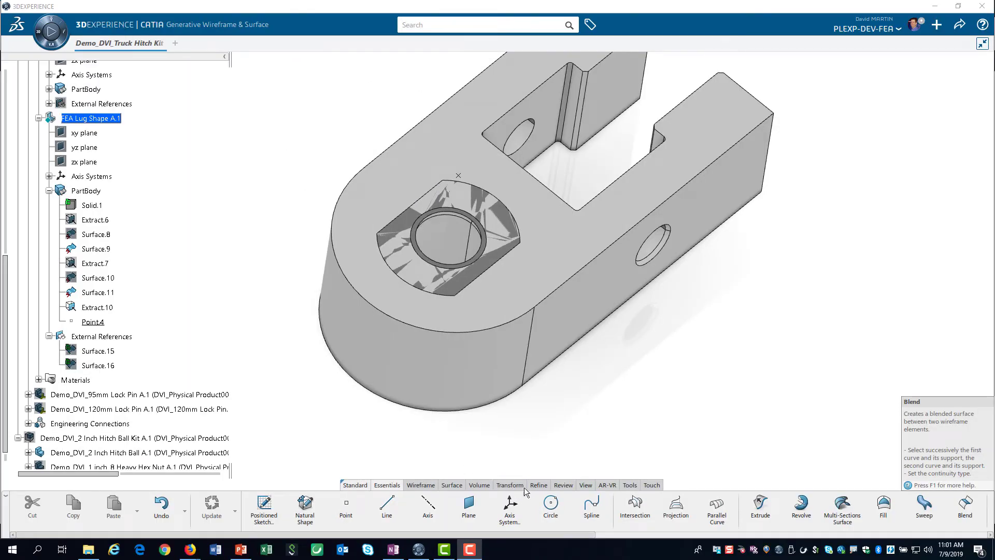
# Split the extracted flange face Extract.10 with the outer circular edge of the lug's ball hole, keeping the portion outside the edge
pyautogui.click(507, 484)
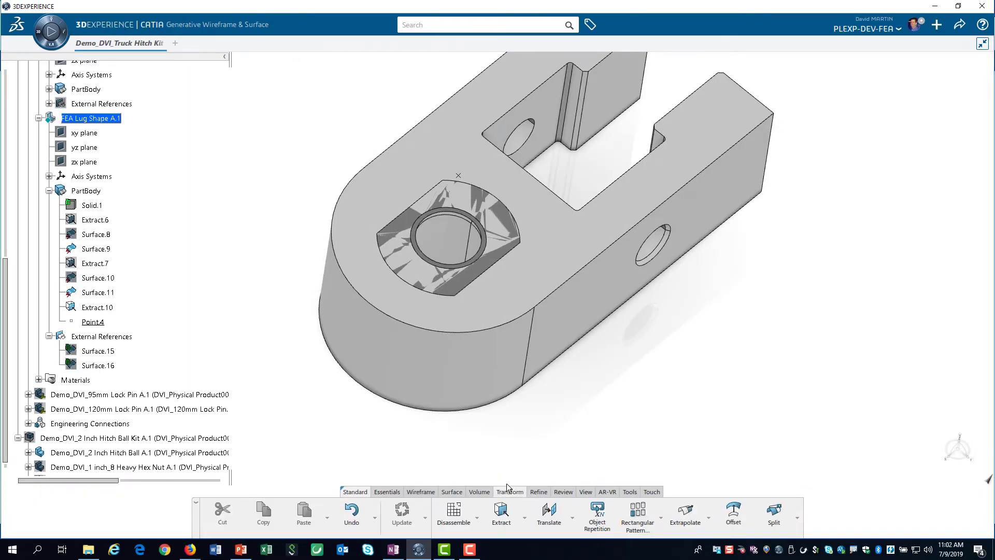
pyautogui.click(775, 513)
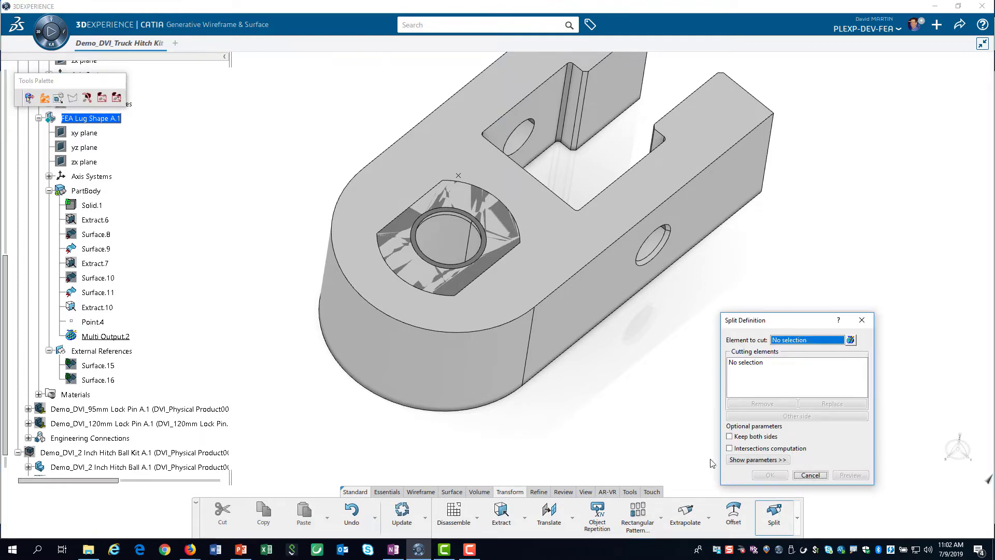
pyautogui.click(100, 307)
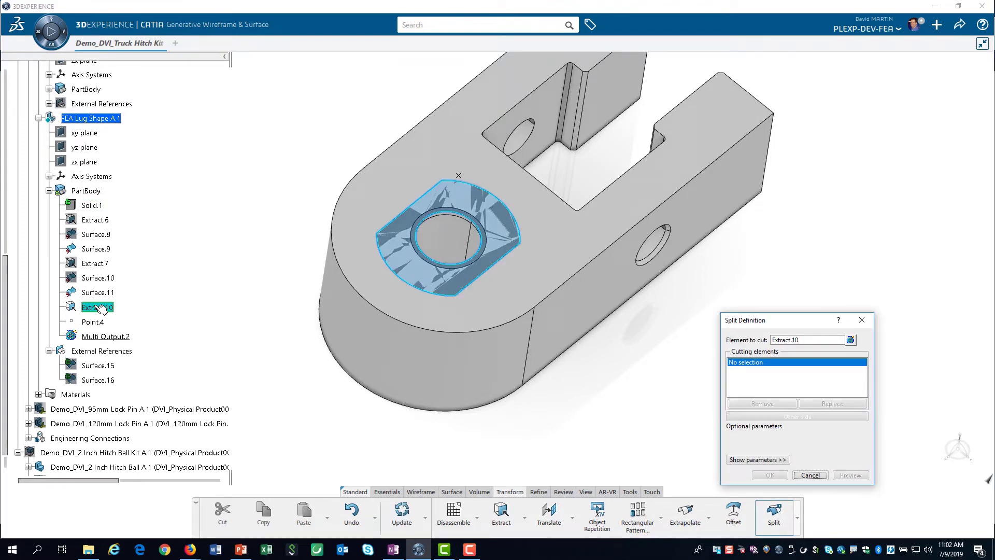
pyautogui.click(490, 256)
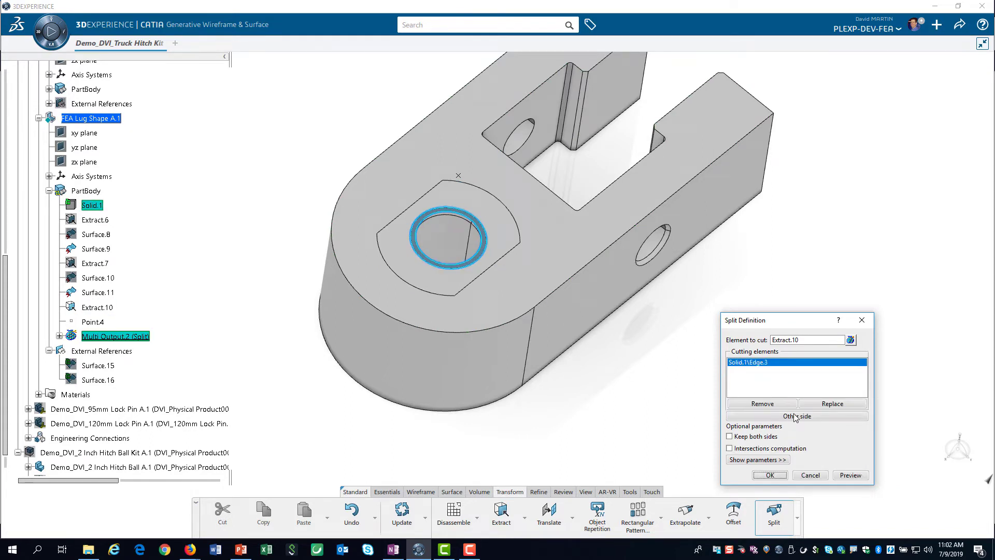
pyautogui.click(795, 417)
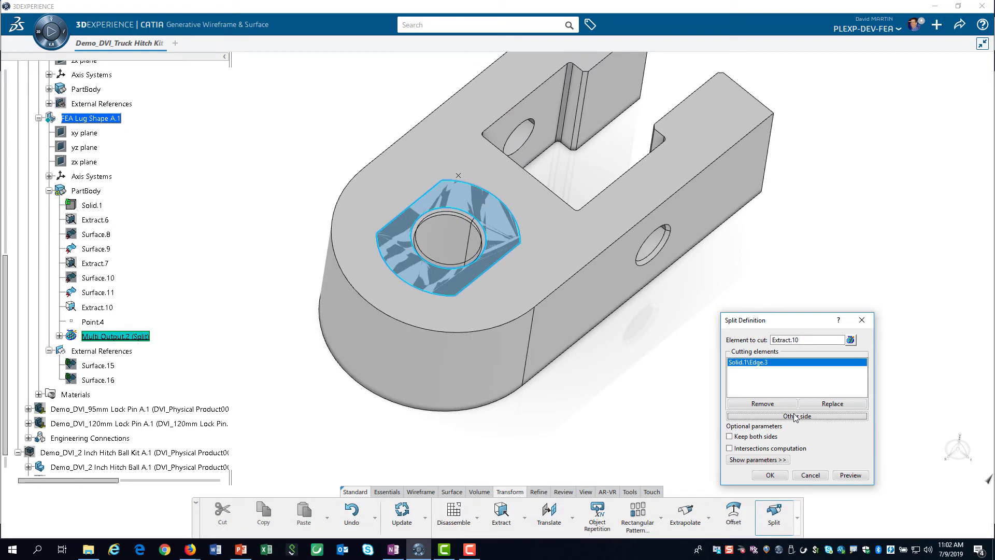
pyautogui.click(771, 476)
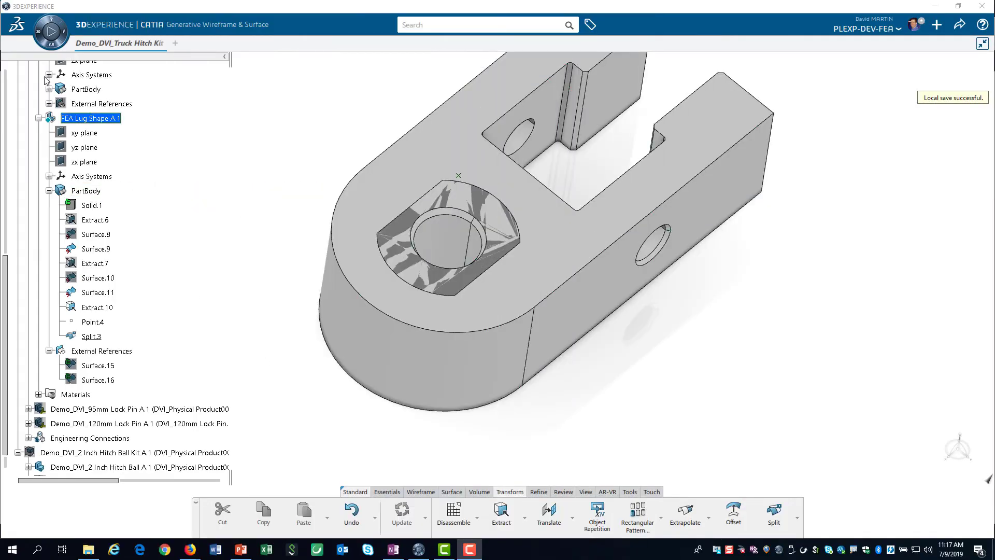
# In Simulation Model Preparation, sew Split.3 into the lug solid with Simplify geometry off, inverting the sewing orientation
pyautogui.click(56, 24)
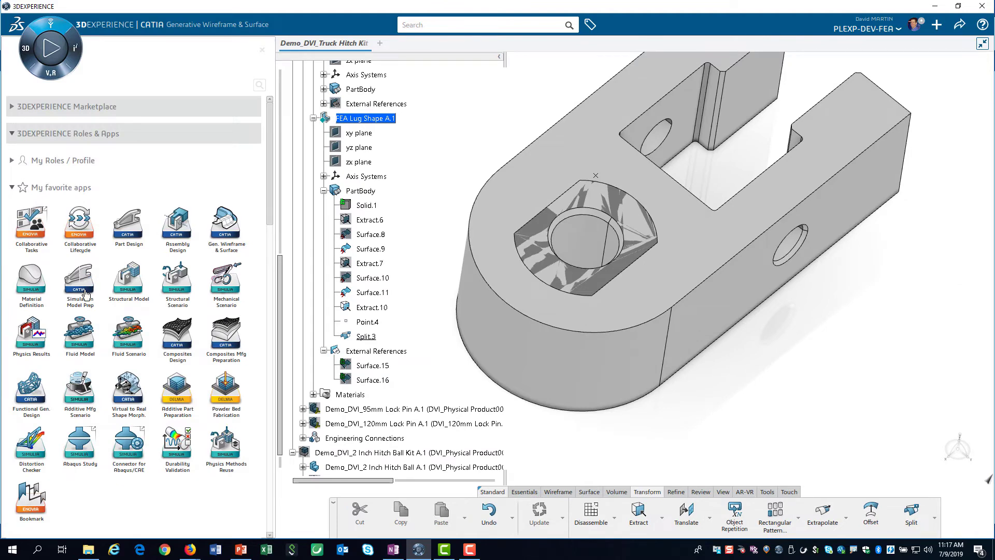
pyautogui.click(84, 291)
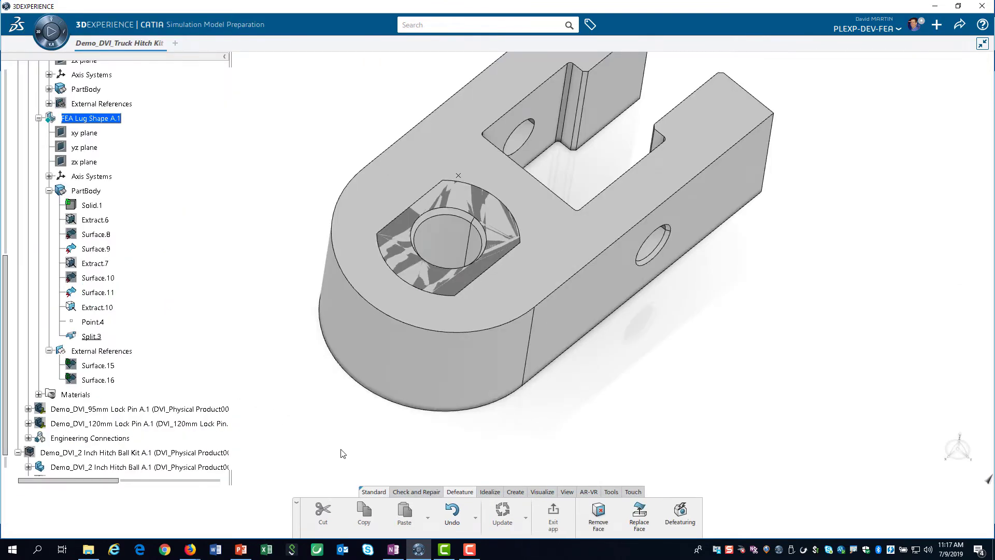
pyautogui.click(496, 493)
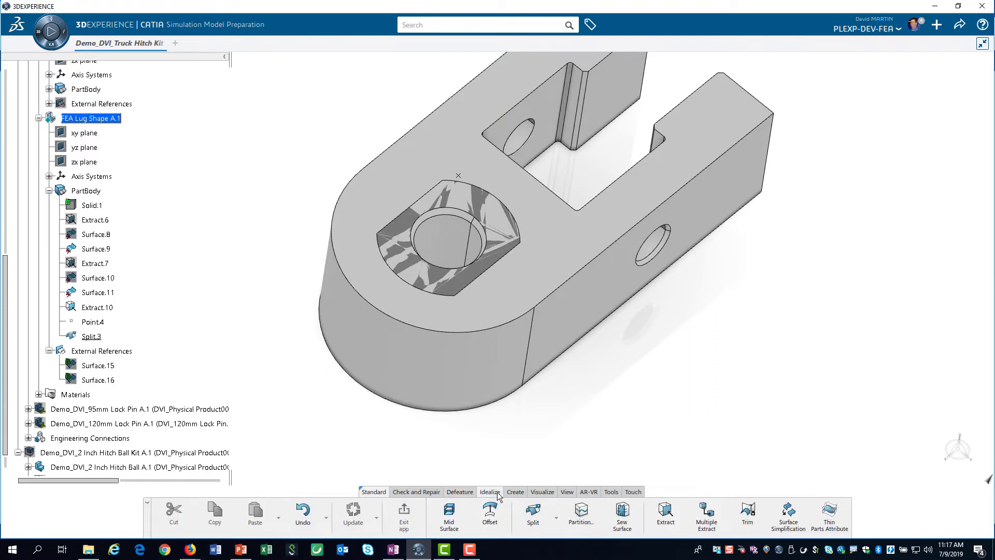
pyautogui.click(623, 513)
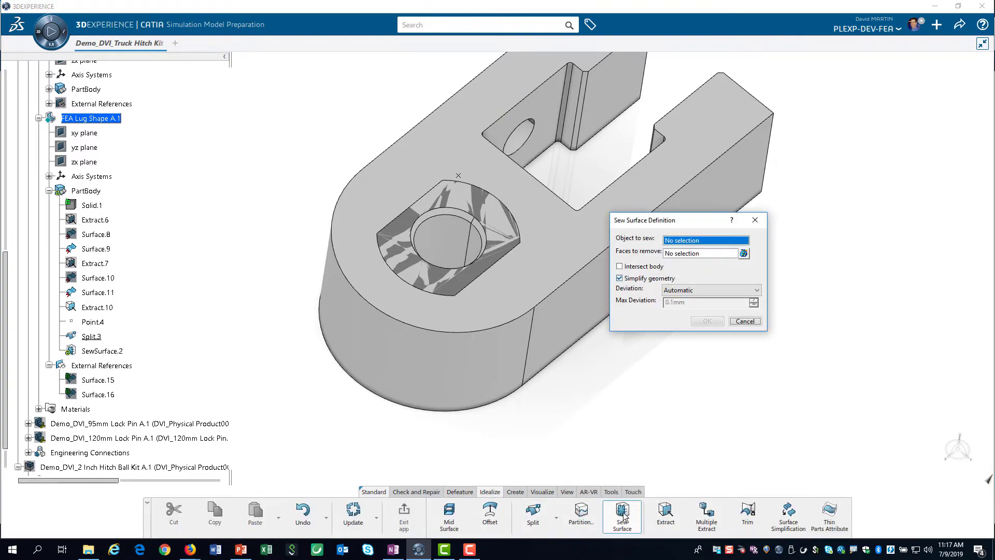
pyautogui.click(104, 336)
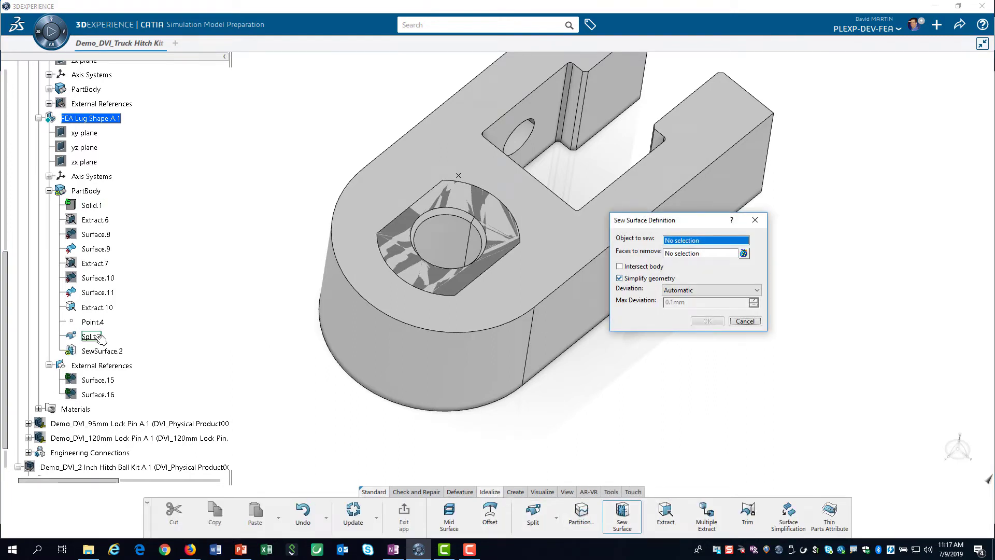
pyautogui.click(620, 278)
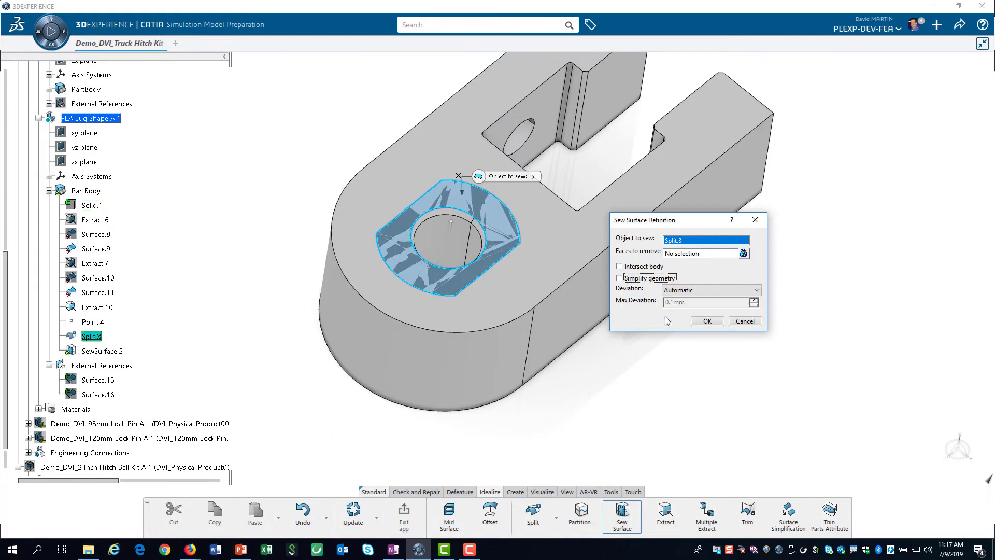
pyautogui.click(707, 321)
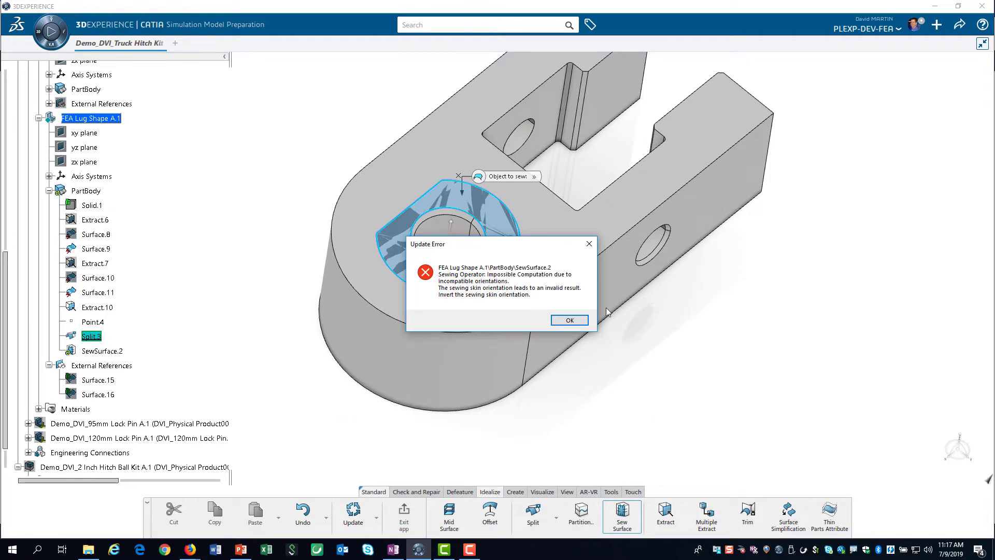
pyautogui.click(569, 320)
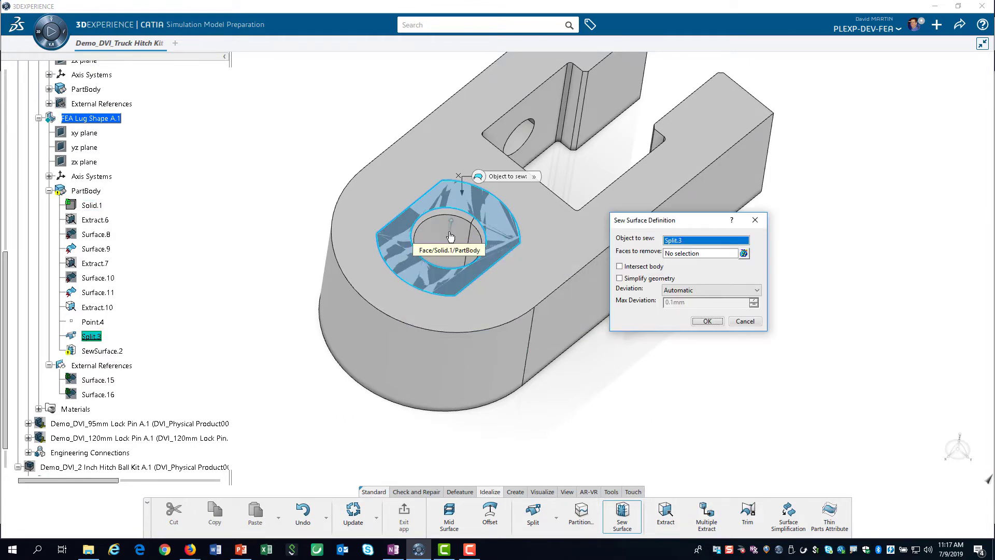
pyautogui.click(706, 322)
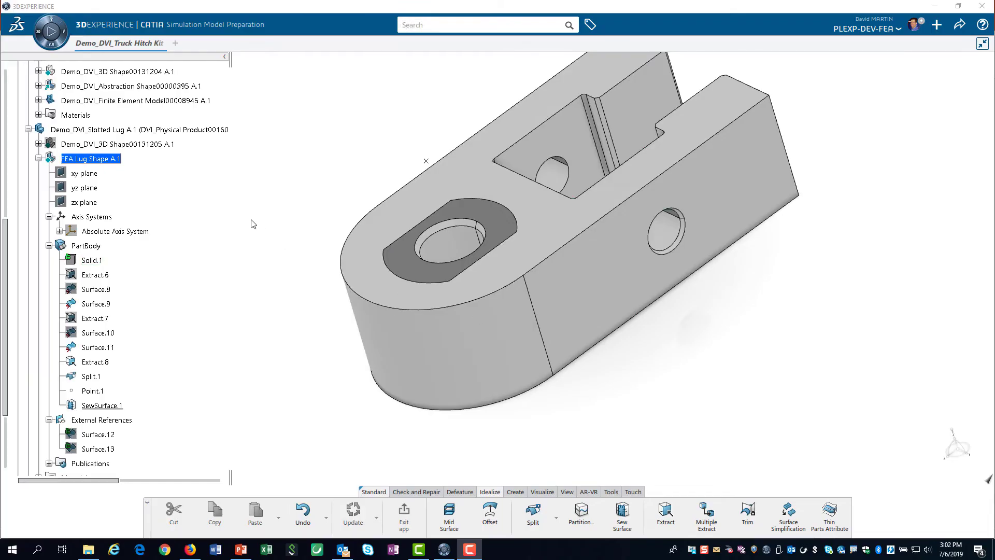
# Insert a finite element model under the Demo_DVI_Slotted Lug product
pyautogui.doubleClick(107, 130)
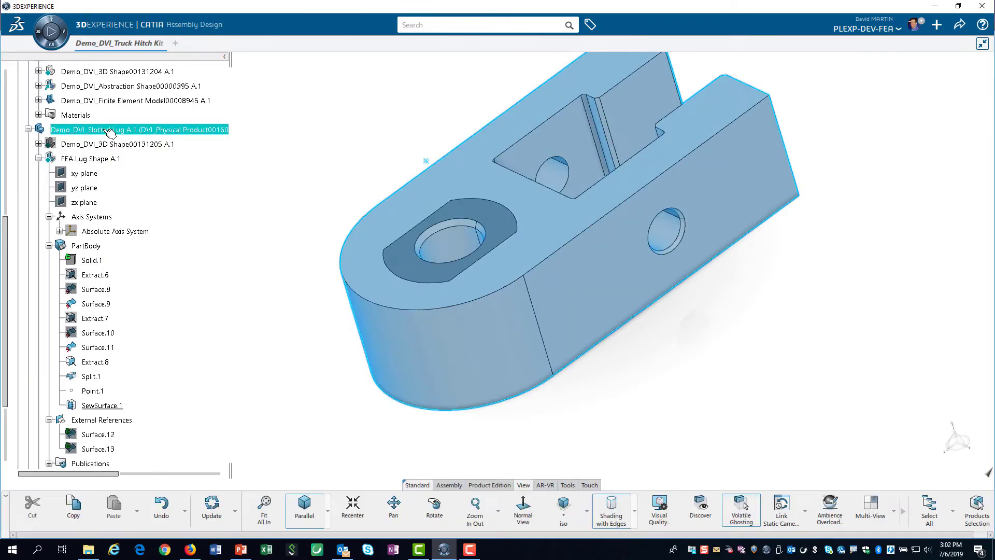
pyautogui.rightClick(109, 131)
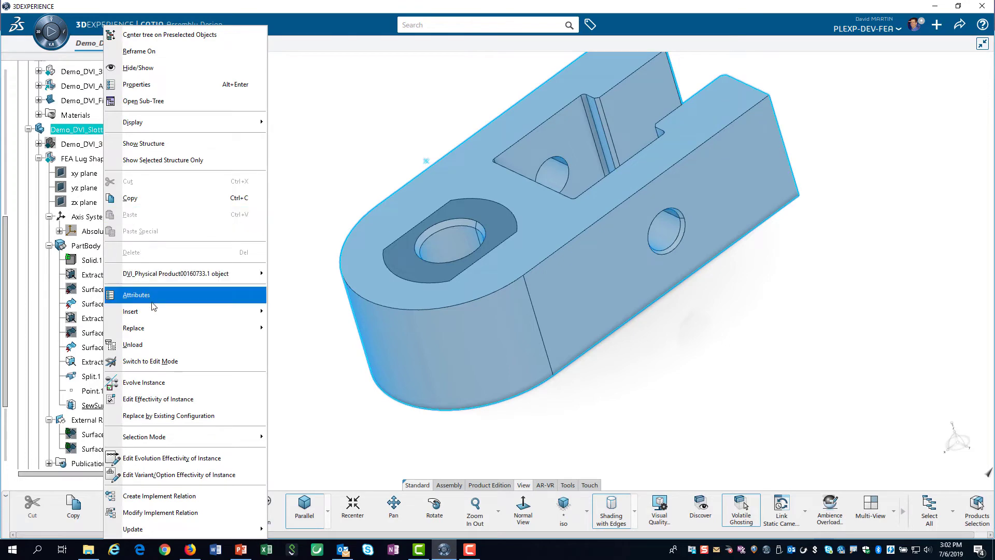
pyautogui.moveTo(151, 314)
pyautogui.click(288, 347)
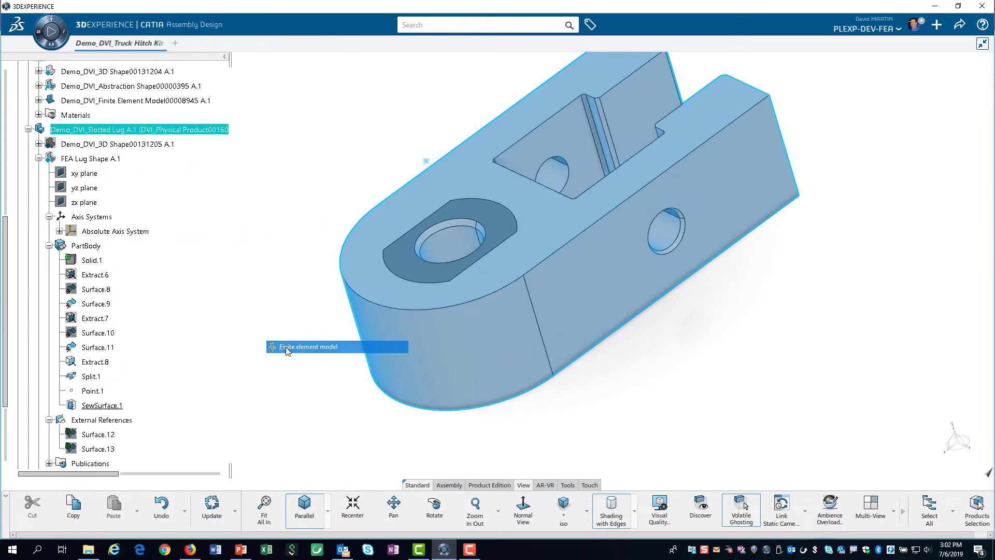
# Open the new finite element model's Nodes and Elements and set FEA Lug Shape as its only contributing shape
pyautogui.scroll(-5, 168, 304)
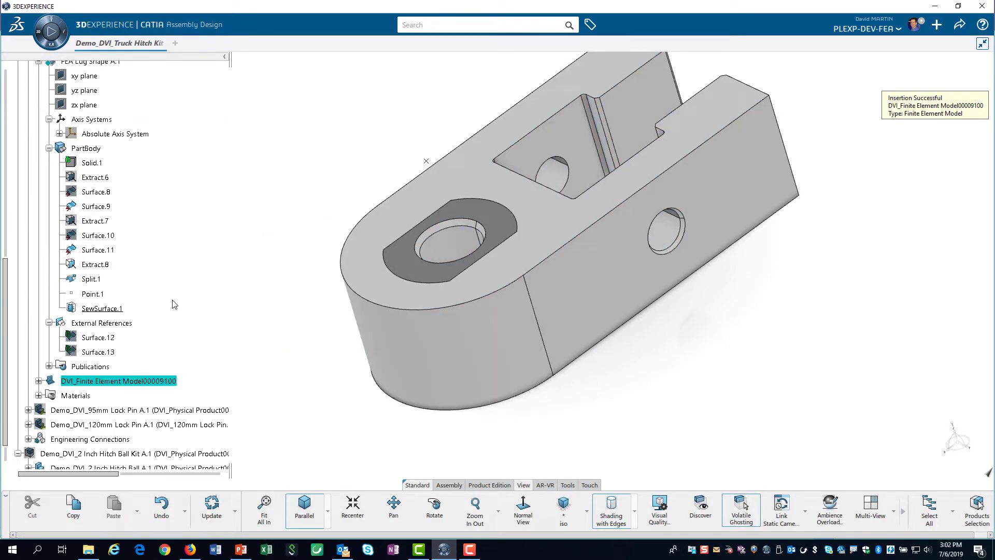
pyautogui.click(38, 332)
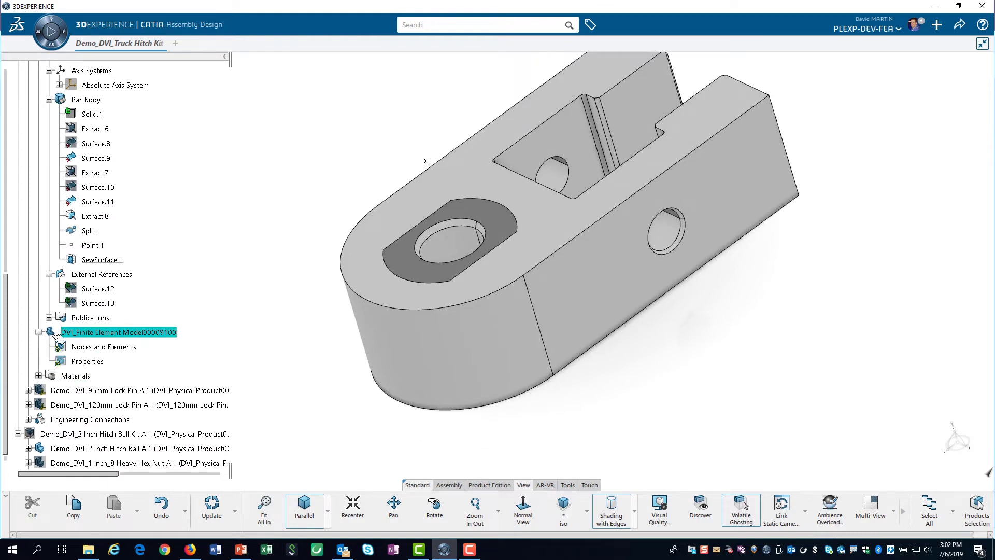
pyautogui.click(97, 348)
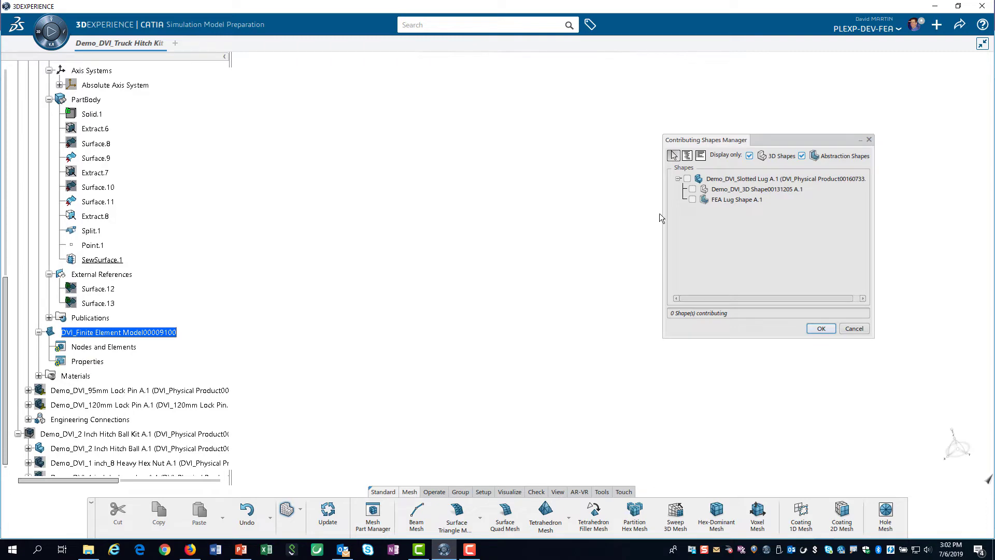
pyautogui.click(693, 199)
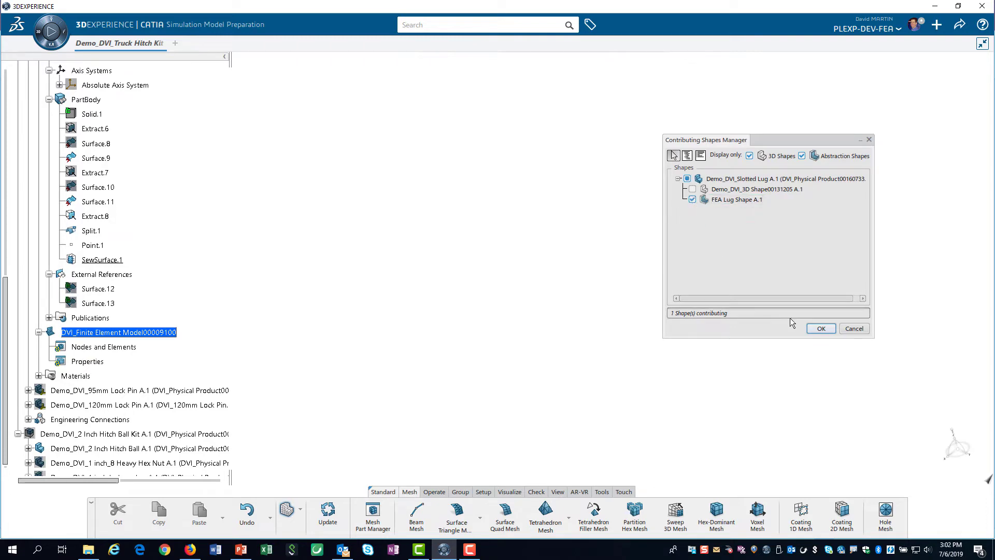
pyautogui.click(818, 328)
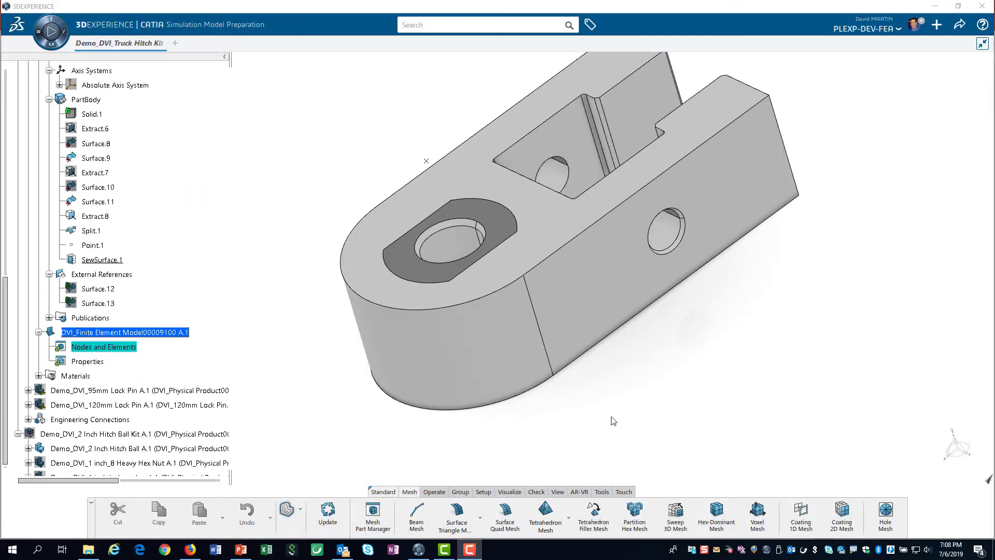
# Create a quadratic tetrahedron mesh on the lug's PartBody, with mesh size and sag initialized from geometry, and generate it
pyautogui.click(542, 514)
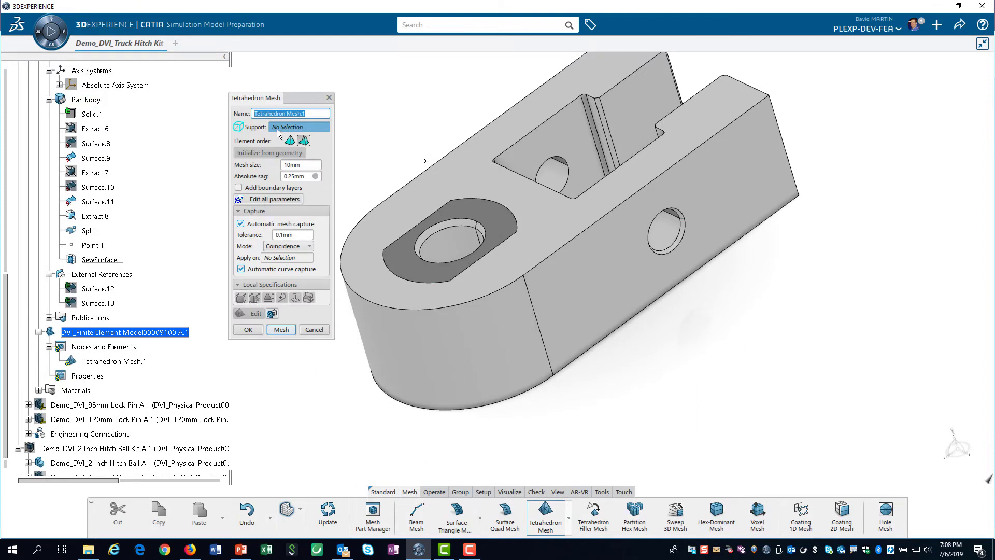
pyautogui.click(85, 99)
pyautogui.click(305, 141)
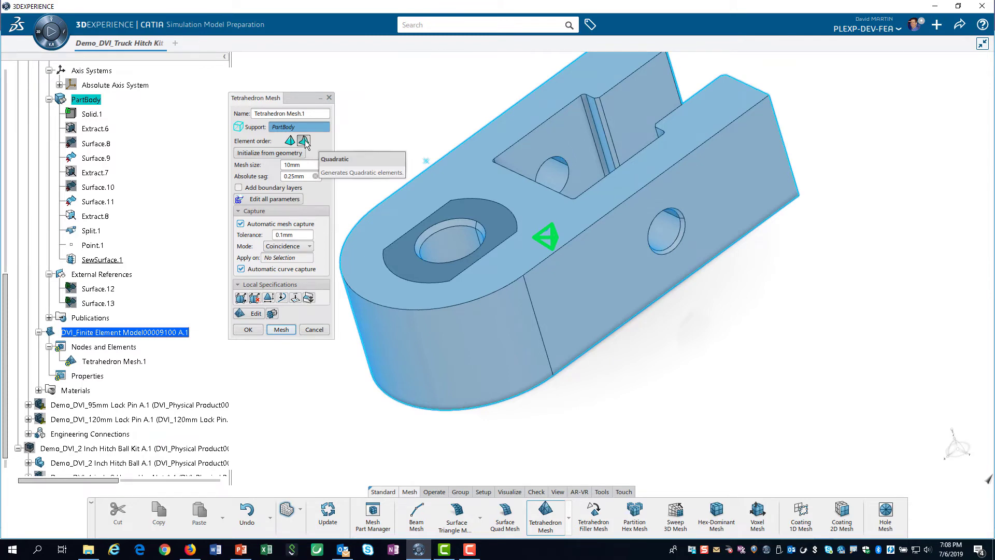
pyautogui.click(268, 154)
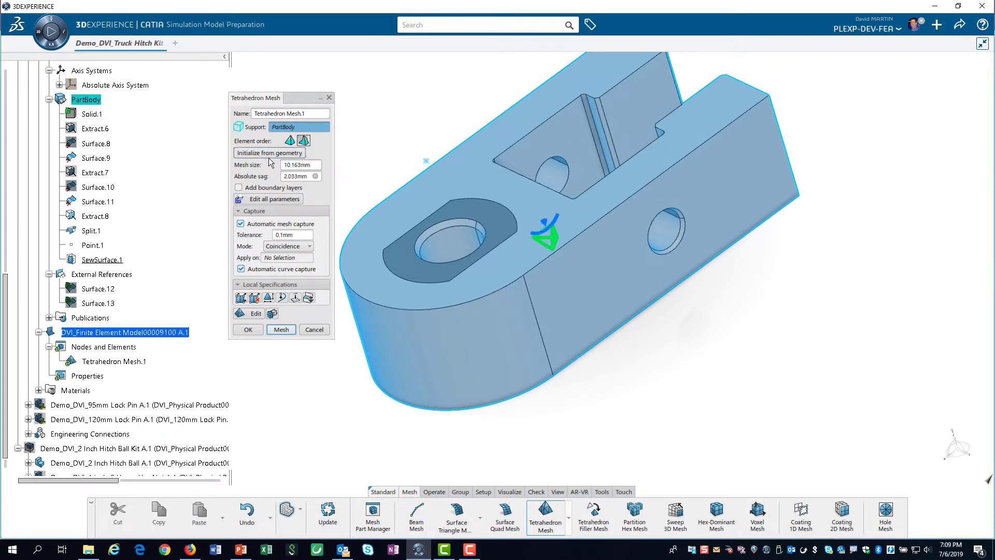
pyautogui.click(280, 330)
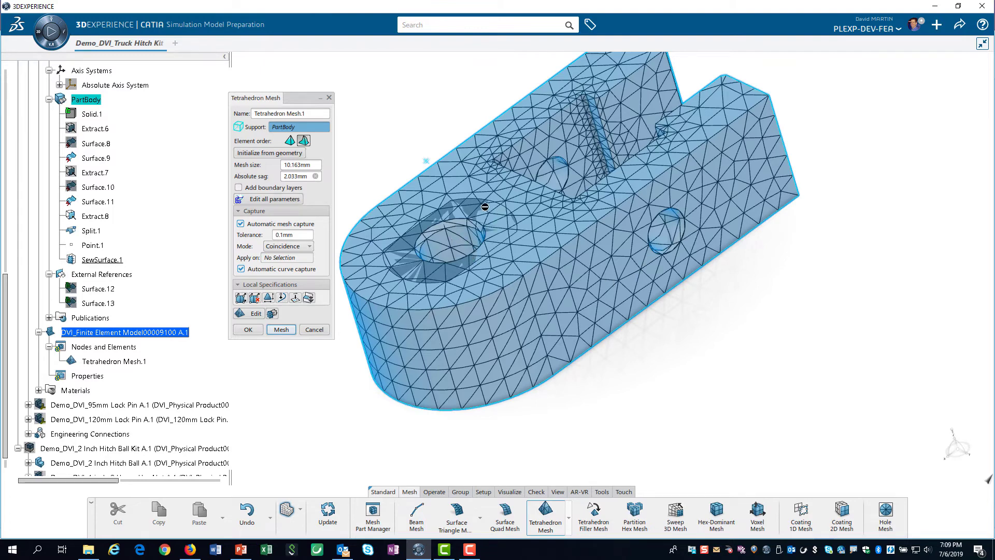
# Set the tetrahedron mesh size to 9.5 mm and the absolute sag to 0.25 mm
pyautogui.doubleClick(291, 165)
pyautogui.write('9.5')
pyautogui.doubleClick(290, 177)
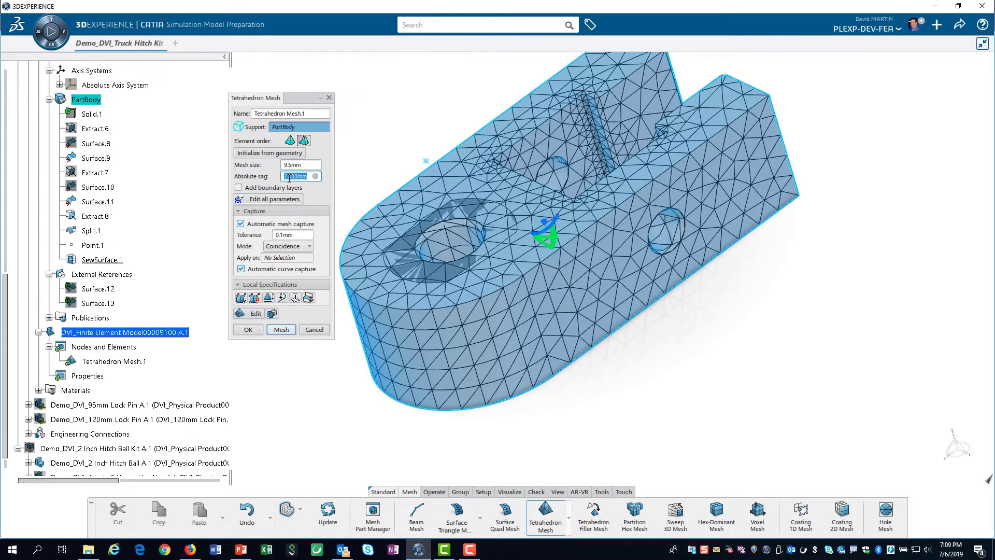
pyautogui.write('.')
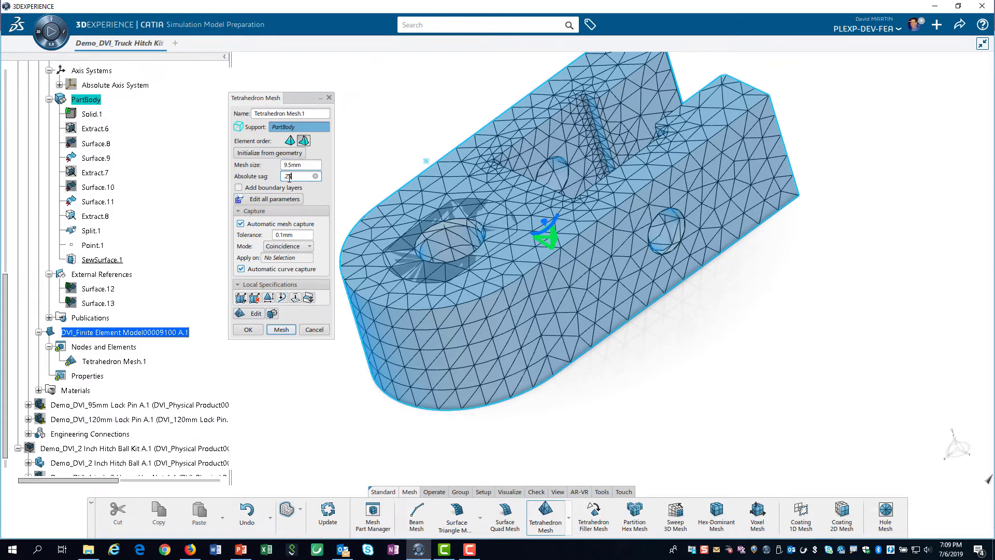
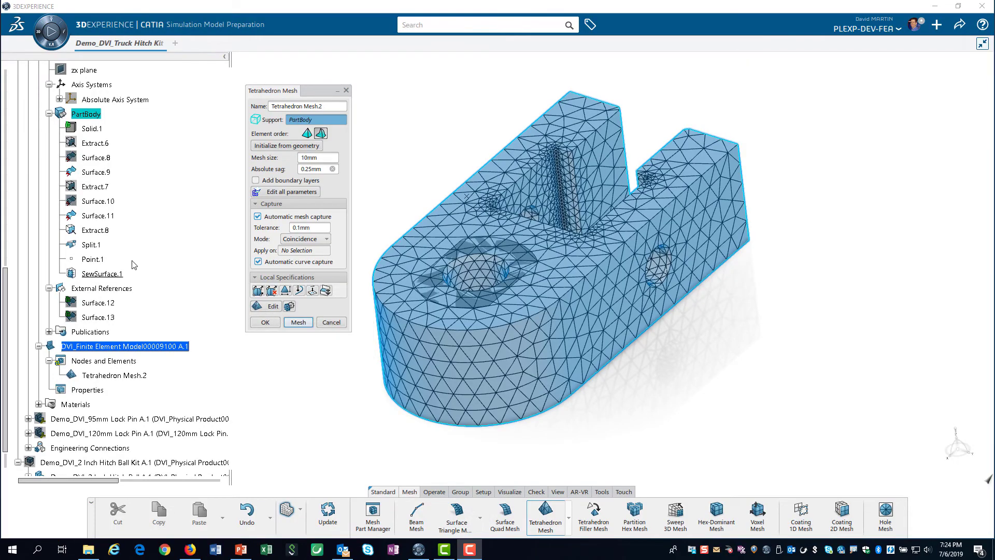
# Hide Extract.8 and open Tetrahedron Mesh.2 for detailed mesh editing
pyautogui.rightClick(93, 232)
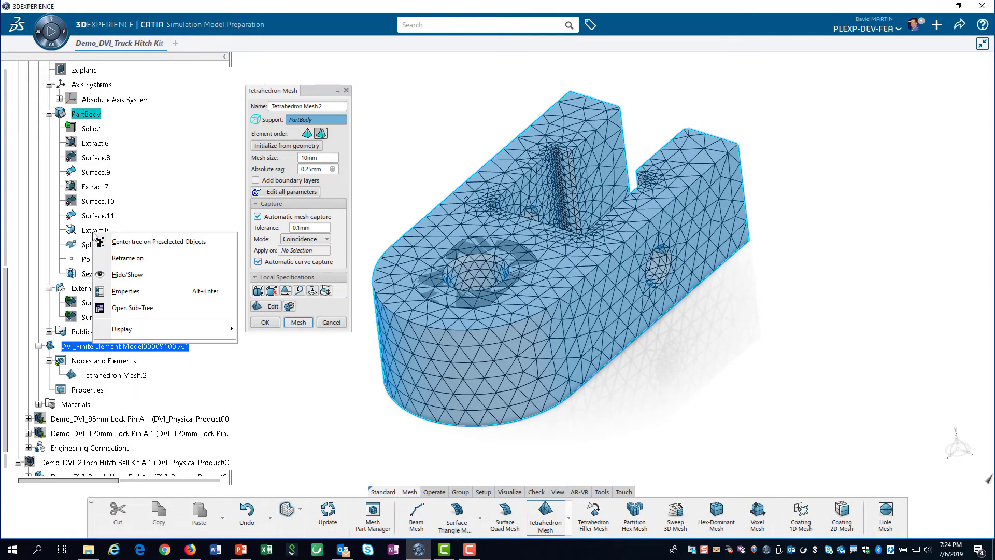
pyautogui.click(128, 279)
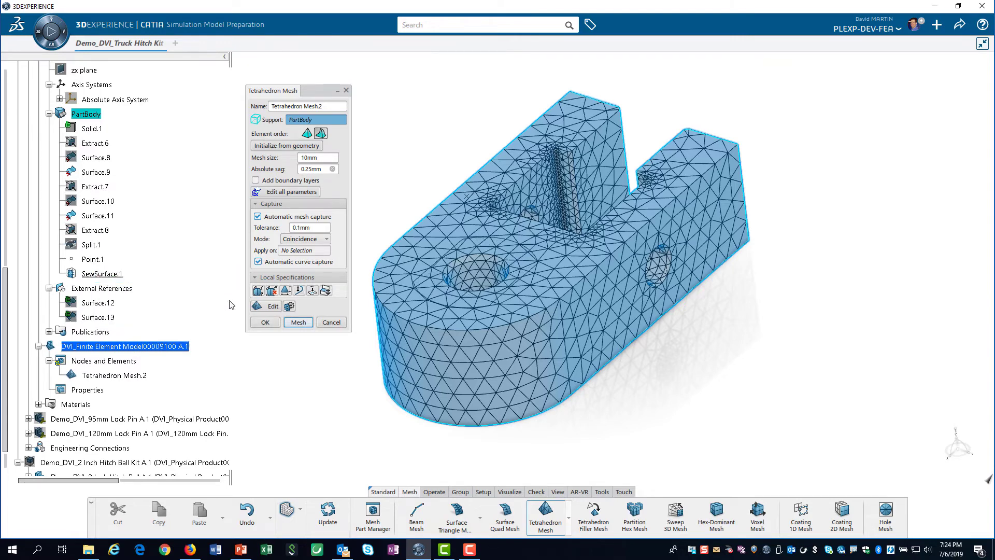
pyautogui.click(267, 306)
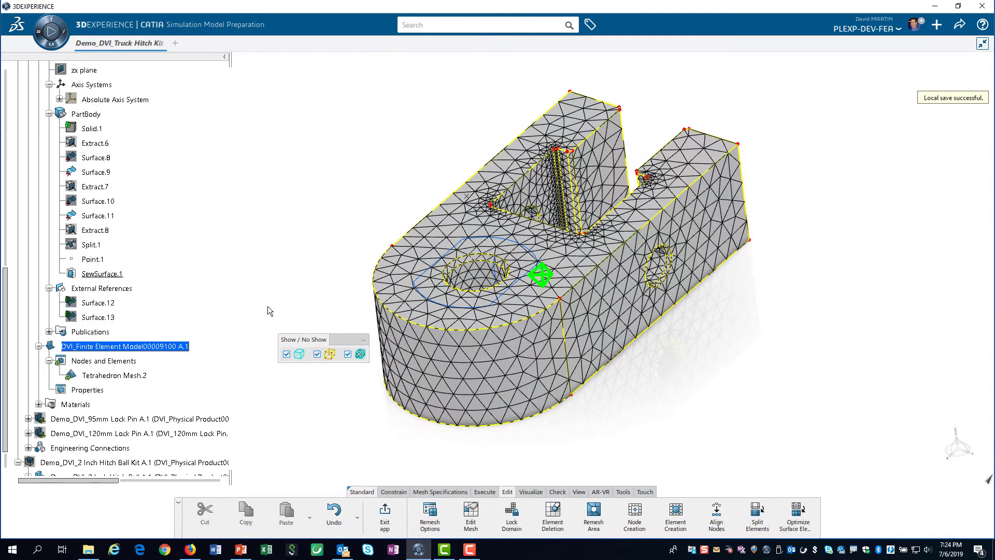
# Constrain the mesh to the straight edge of the ball contact face on the side away from the green mesh symbol
pyautogui.moveTo(494, 249); pyautogui.dragTo(510, 265, button='middle')
pyautogui.scroll(3, 510, 264)
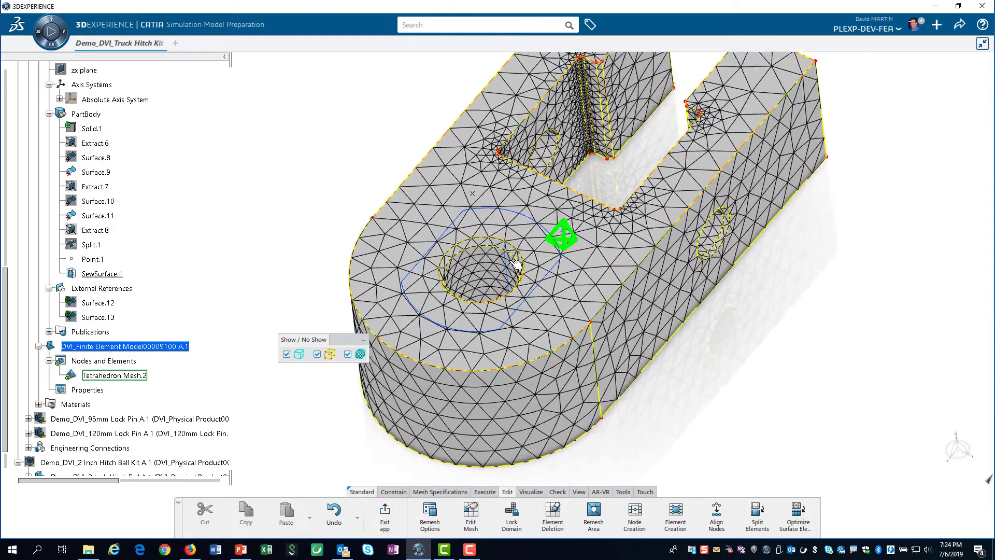
pyautogui.click(460, 220)
pyautogui.click(491, 182)
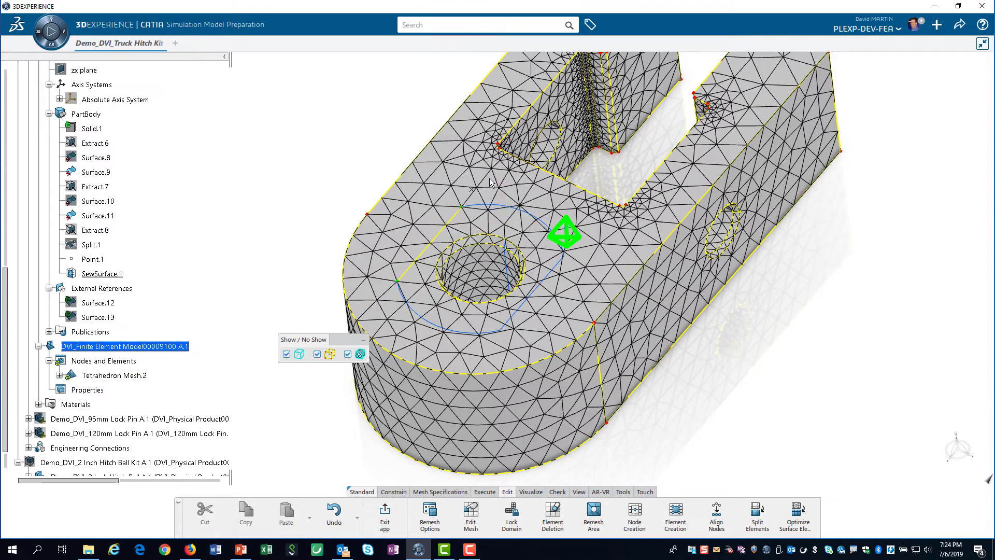
# Hide the mesh elements and constrain the curved edges at both ends of the ball contact face, including the short arc segment
pyautogui.click(348, 354)
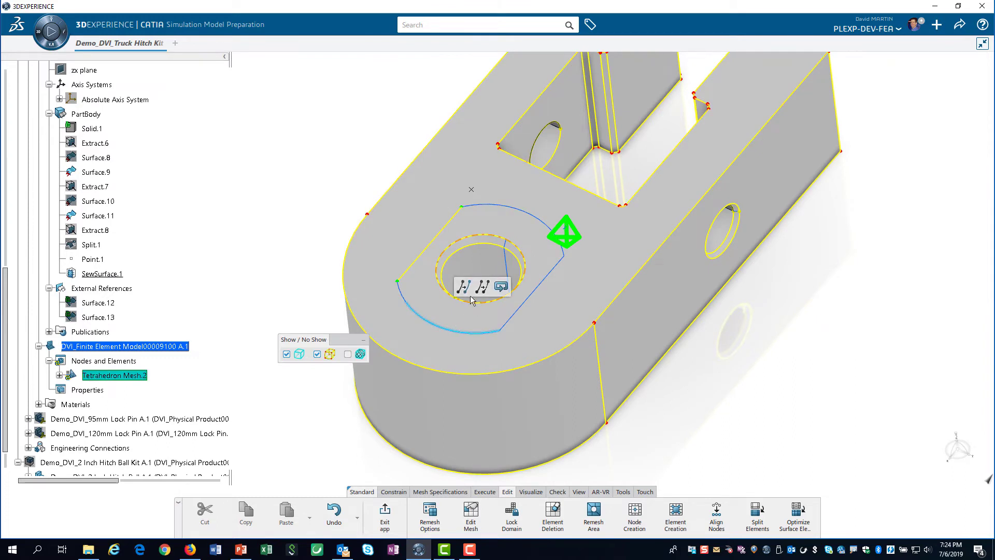
pyautogui.click(442, 302)
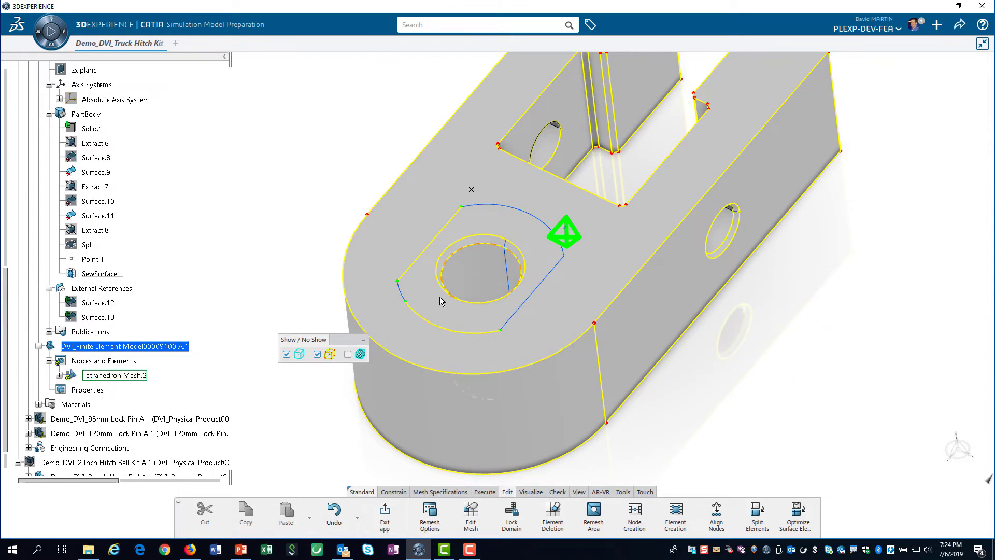
pyautogui.click(406, 296)
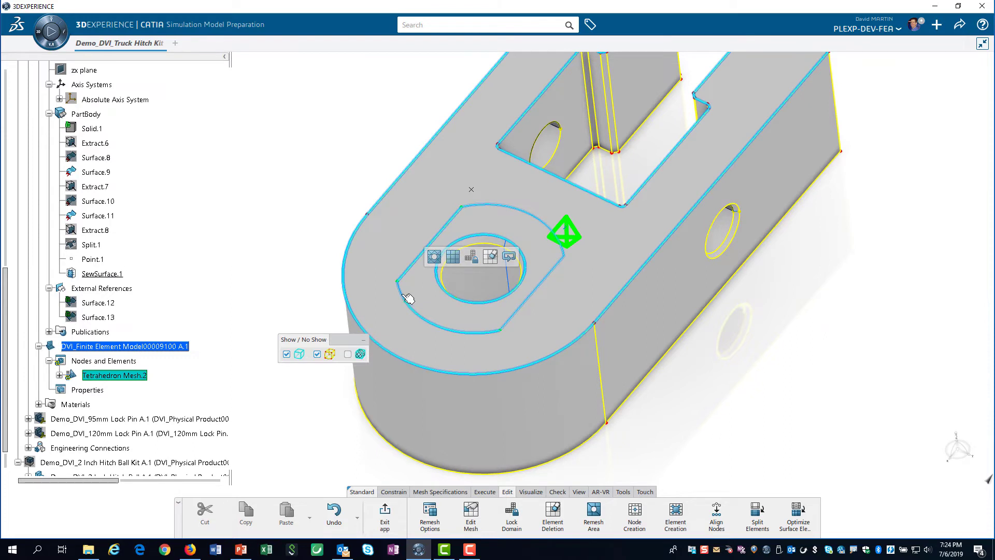
pyautogui.click(456, 258)
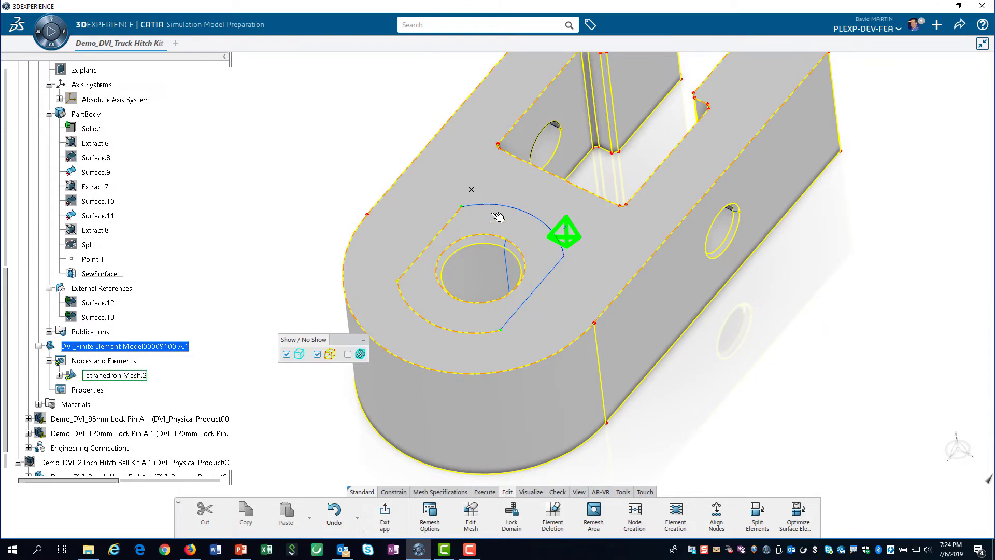
pyautogui.click(509, 210)
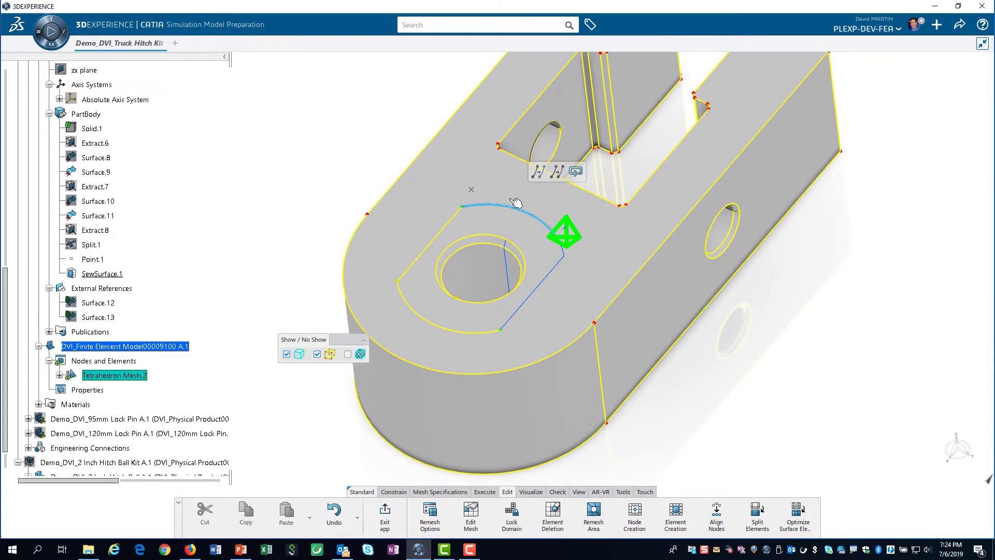
pyautogui.click(540, 175)
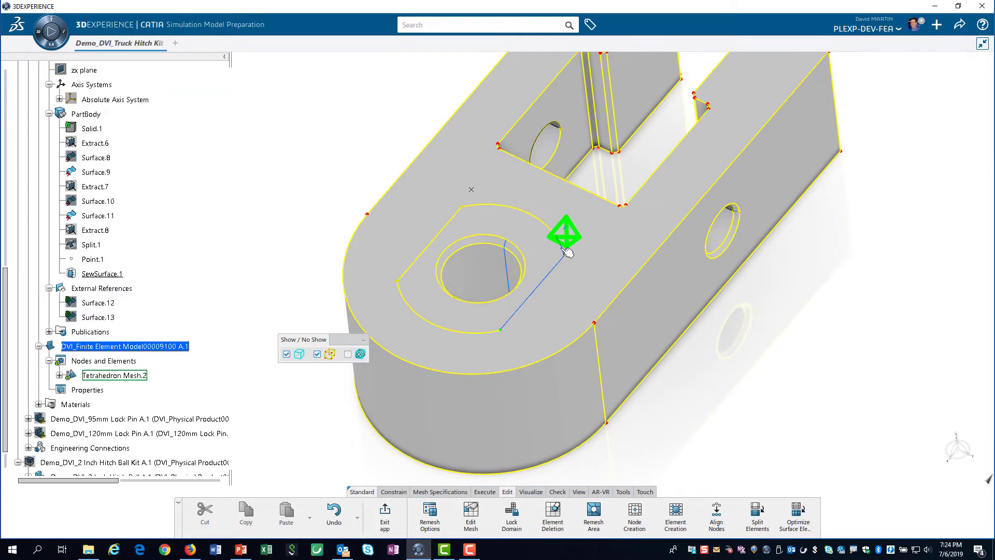
# Constrain the mesh to the remaining edge end and the straight edge of the ball contact face beside the green mesh symbol
pyautogui.click(566, 251)
pyautogui.click(594, 213)
pyautogui.click(540, 289)
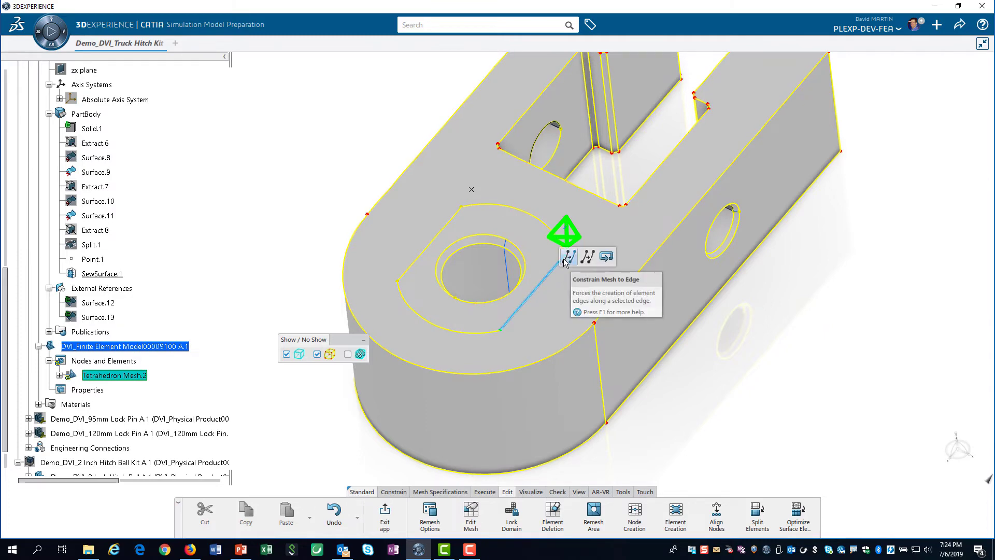
pyautogui.click(568, 258)
# Constrain the mesh to the unconstrained seam edges inside the cross-pin holes through both side walls of the lug
pyautogui.moveTo(642, 394); pyautogui.dragTo(618, 224, button='middle')
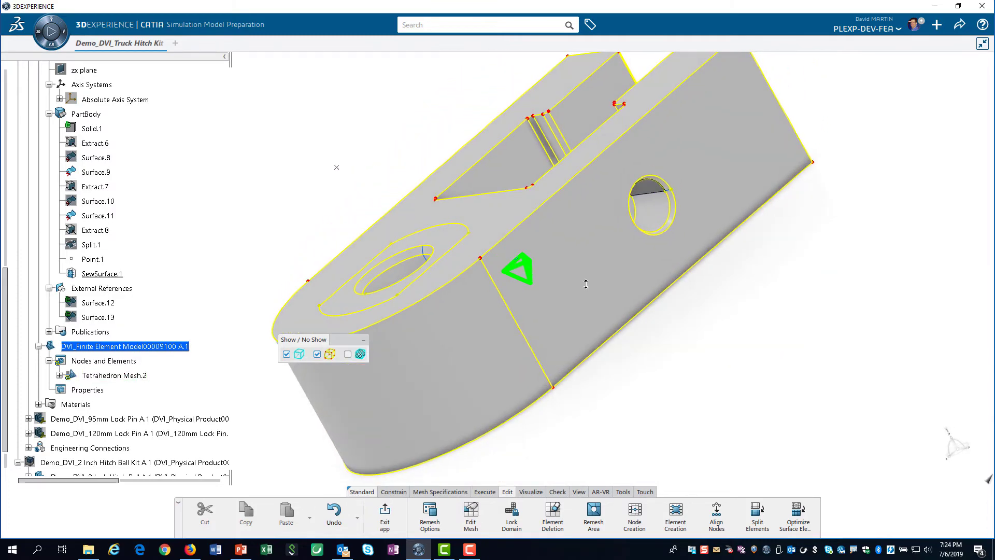
pyautogui.click(659, 194)
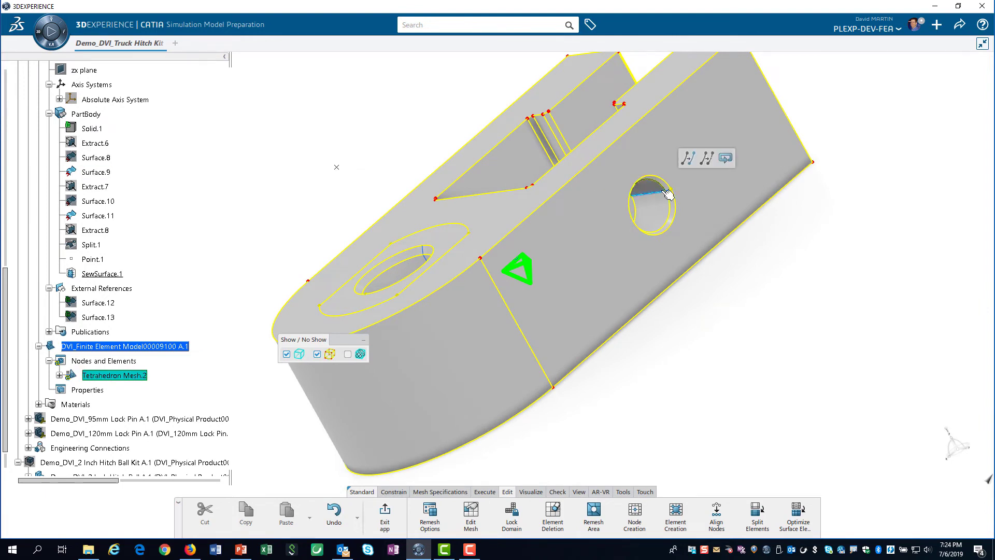
pyautogui.click(688, 159)
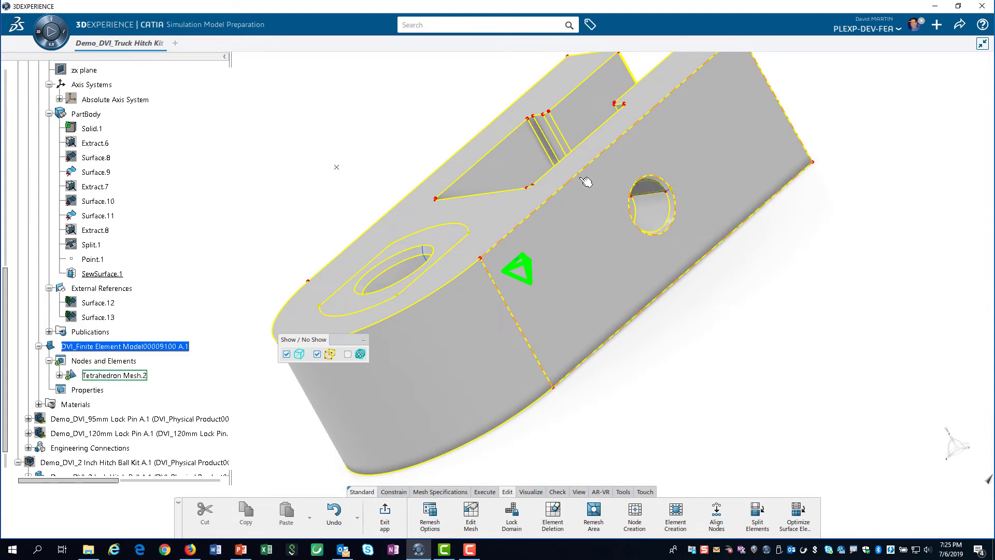
pyautogui.moveTo(614, 254); pyautogui.dragTo(507, 165, button='middle')
pyautogui.click(528, 140)
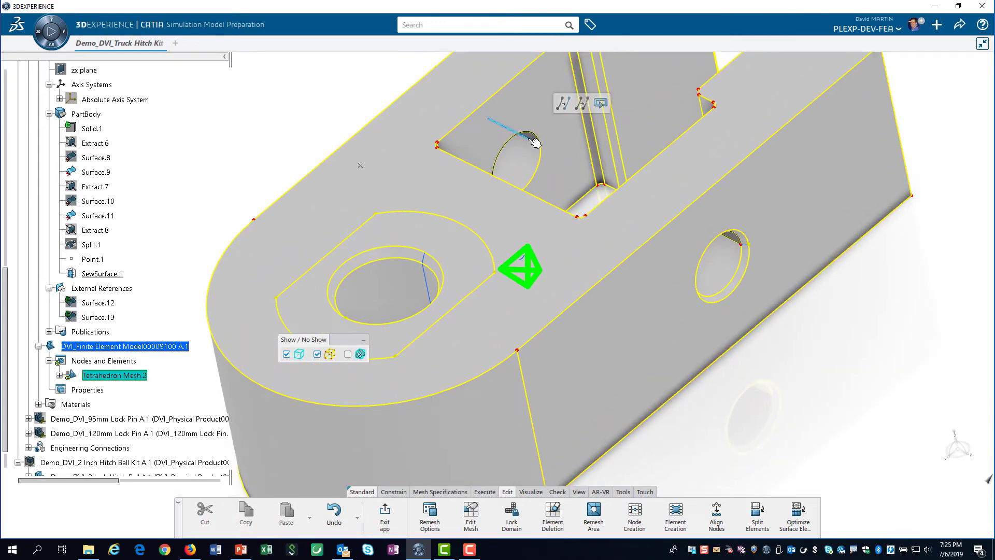
pyautogui.click(567, 108)
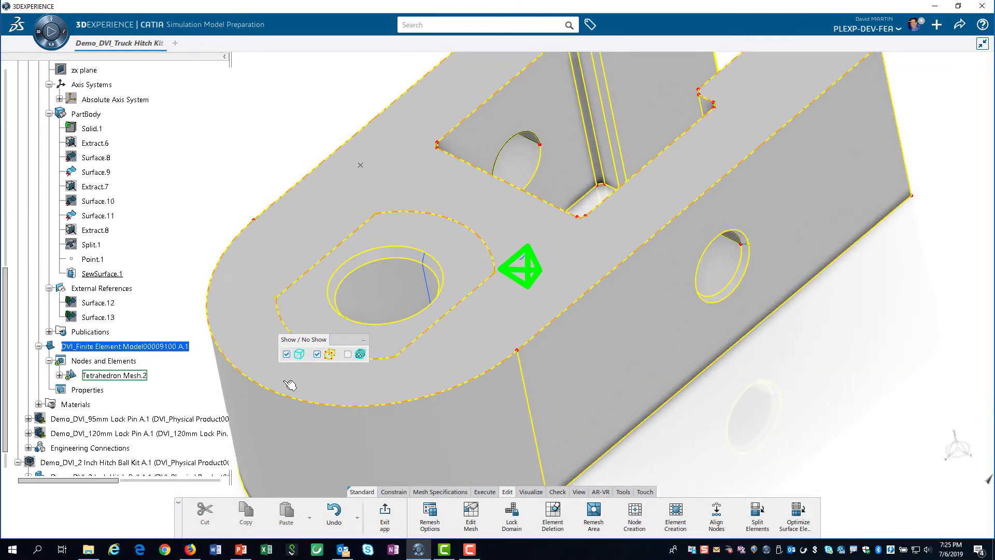
# Show the mesh elements again, leave detailed mesh editing and update the edited mesh part
pyautogui.click(348, 354)
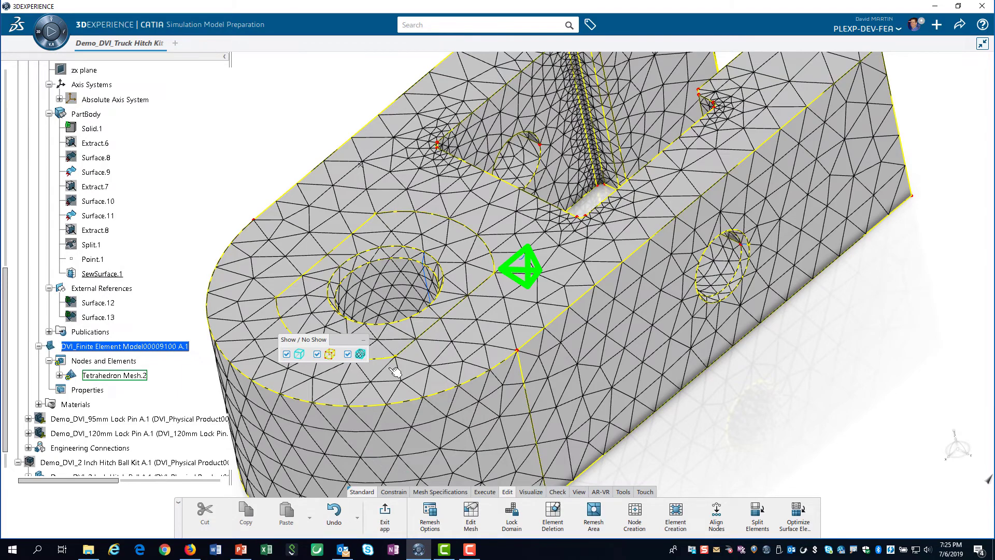
pyautogui.moveTo(521, 336); pyautogui.dragTo(493, 385, button='middle')
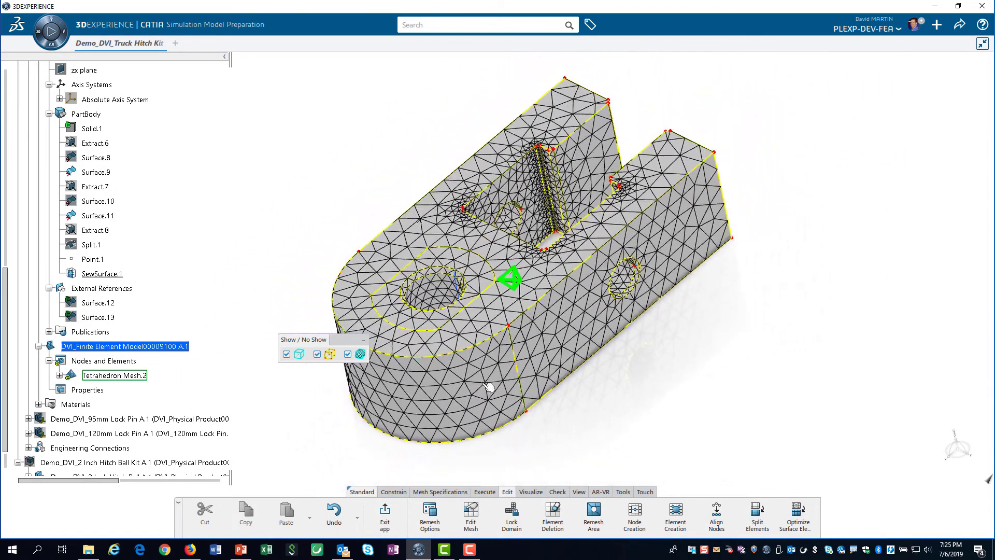
pyautogui.click(385, 514)
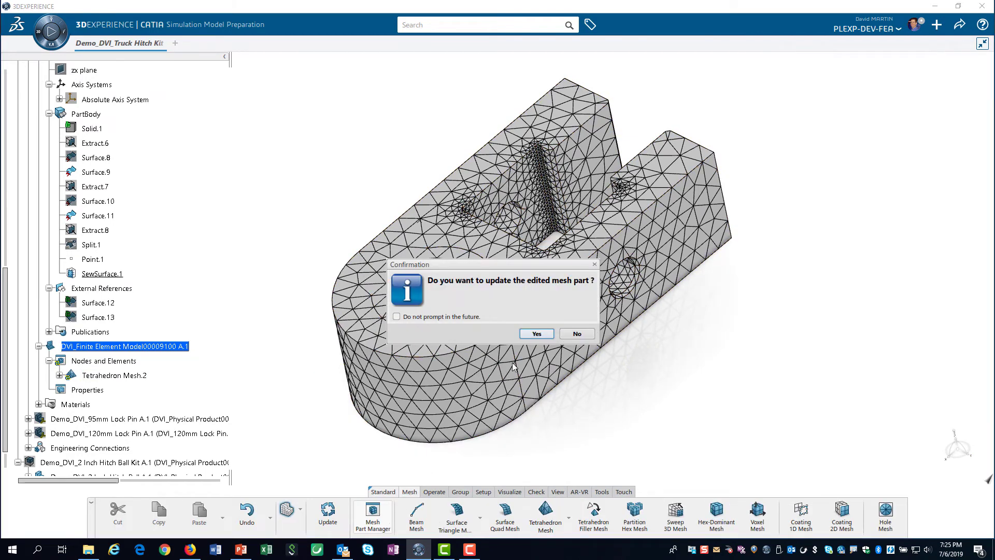
pyautogui.click(538, 333)
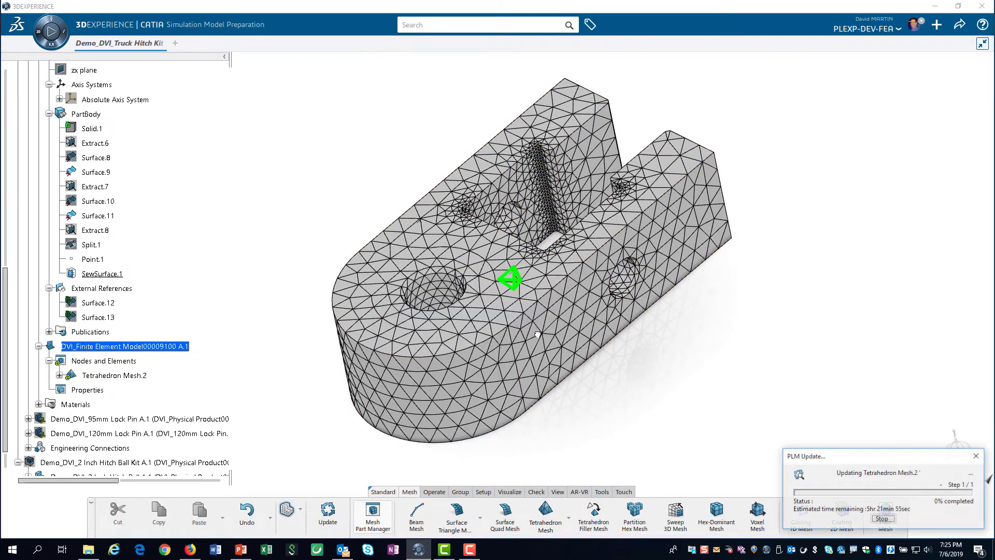
pyautogui.click(326, 513)
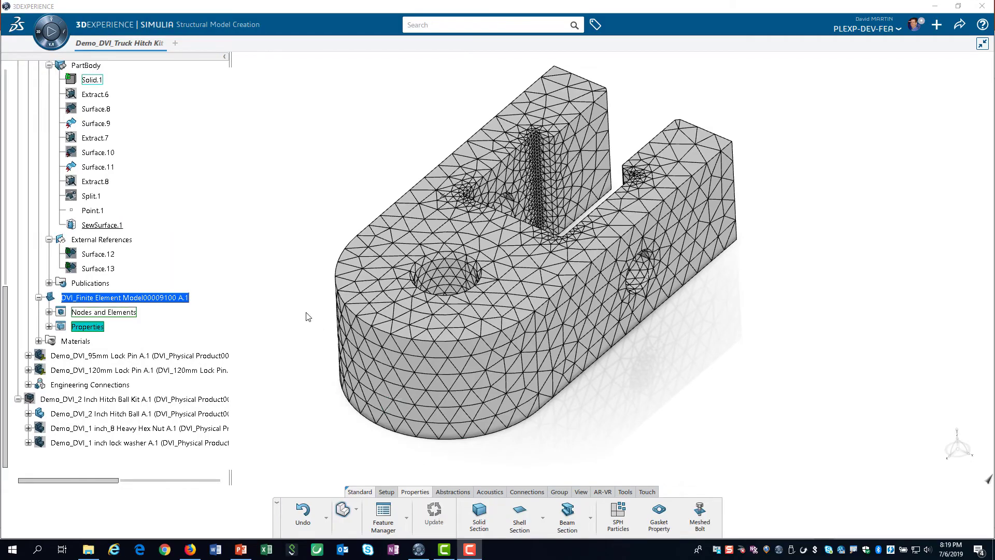
# Expand Nodes and Elements with its topology specifications and open Tetrahedron Mesh.2 for editing
pyautogui.click(49, 312)
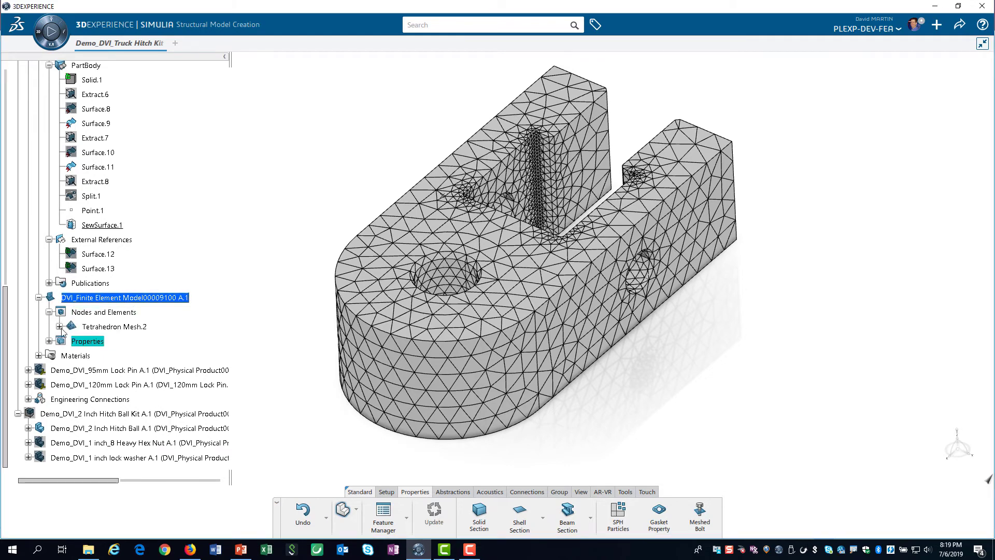
pyautogui.click(59, 327)
pyautogui.rightClick(112, 328)
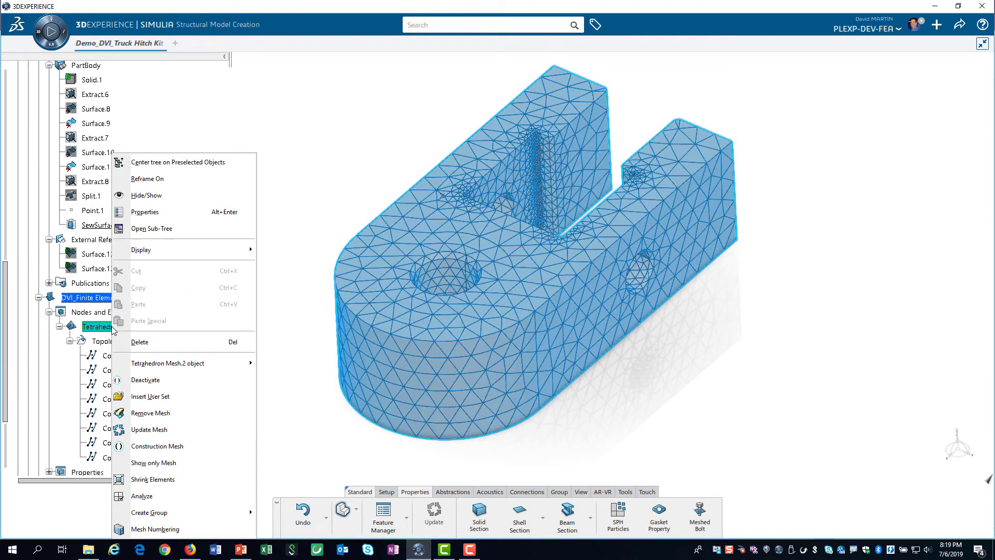
pyautogui.moveTo(208, 364)
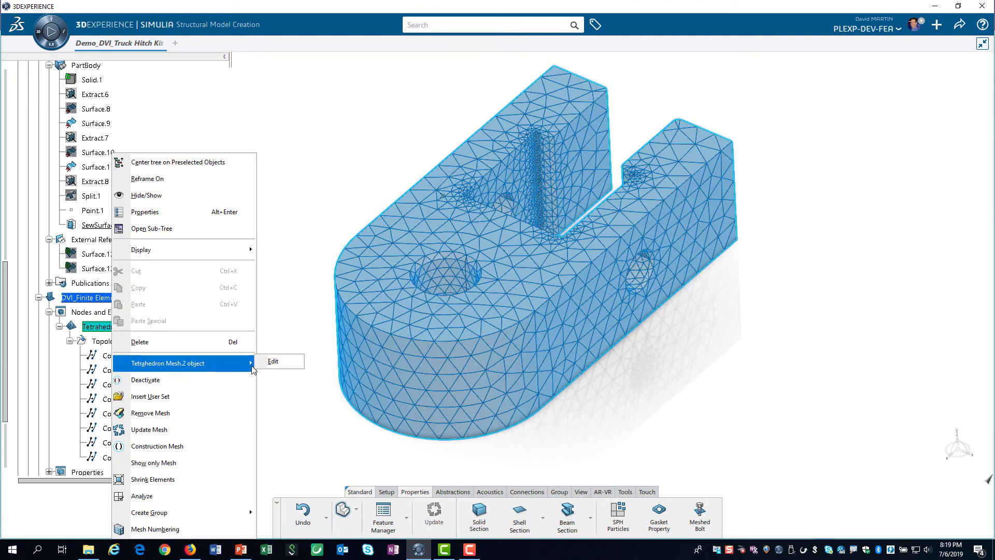
pyautogui.click(280, 367)
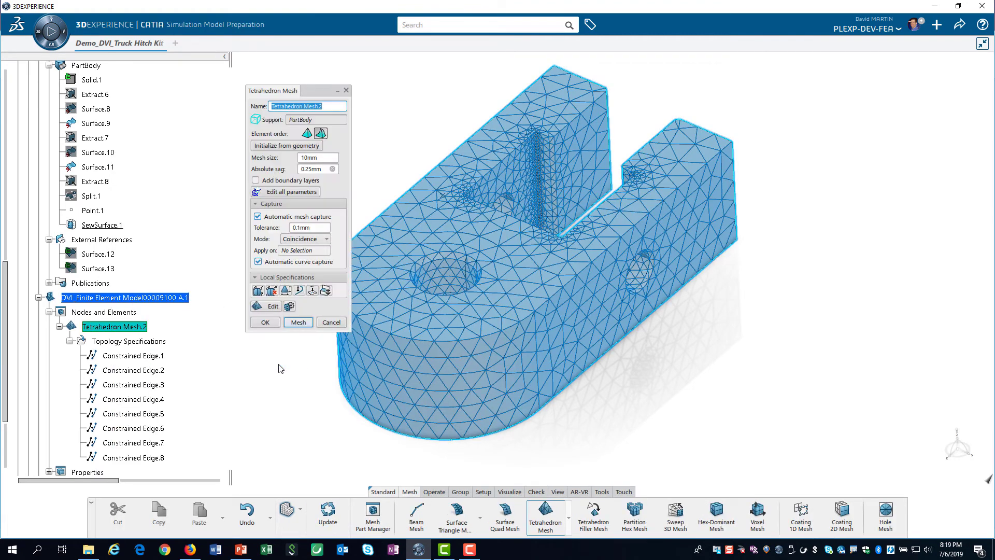
# Add a local mesh size of 0.5 mm on the four narrow fillet faces in the corners of the slot
pyautogui.click(286, 291)
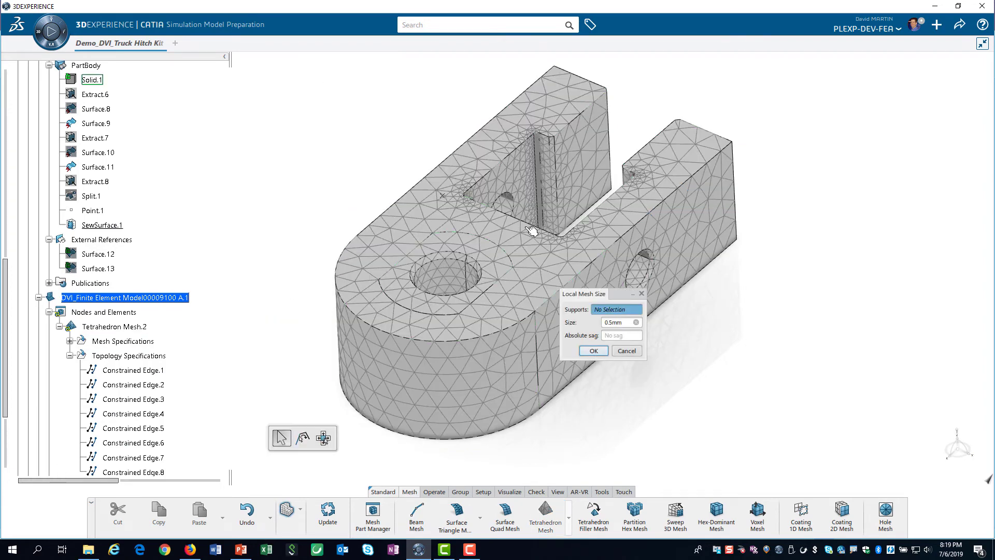
pyautogui.moveTo(511, 285); pyautogui.dragTo(610, 259, button='middle')
pyautogui.click(565, 220)
pyautogui.click(622, 229)
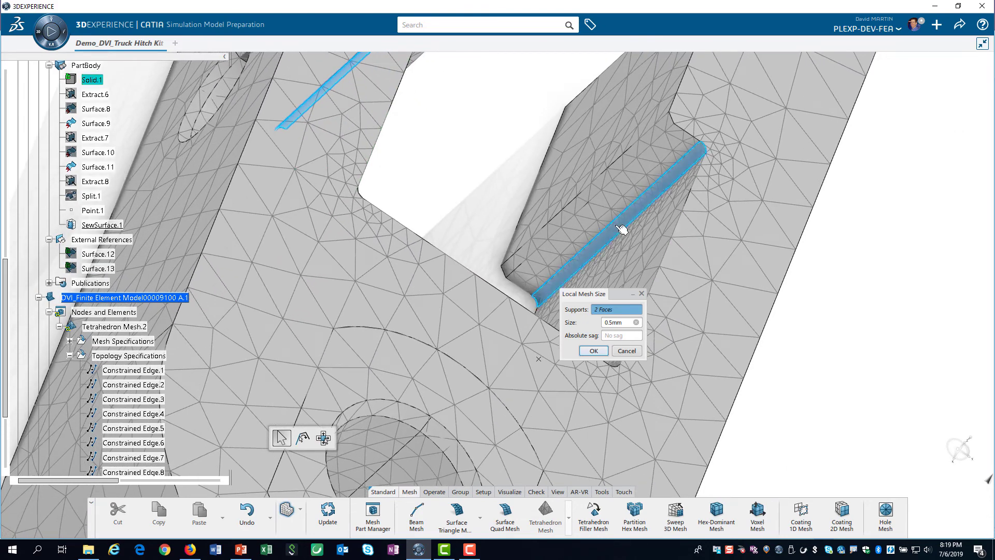
pyautogui.moveTo(584, 225); pyautogui.dragTo(351, 338, button='middle')
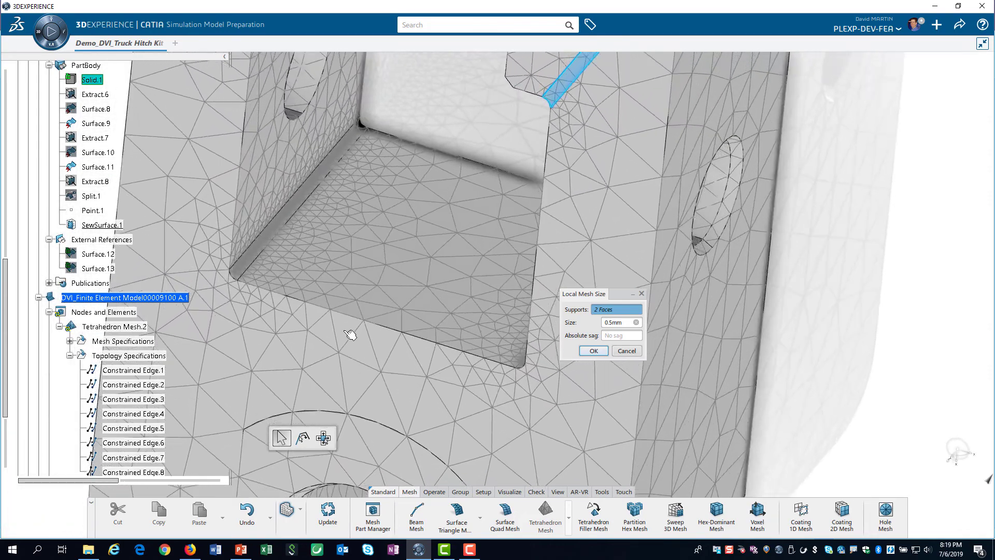
pyautogui.click(289, 220)
pyautogui.moveTo(444, 275); pyautogui.dragTo(548, 266, button='middle')
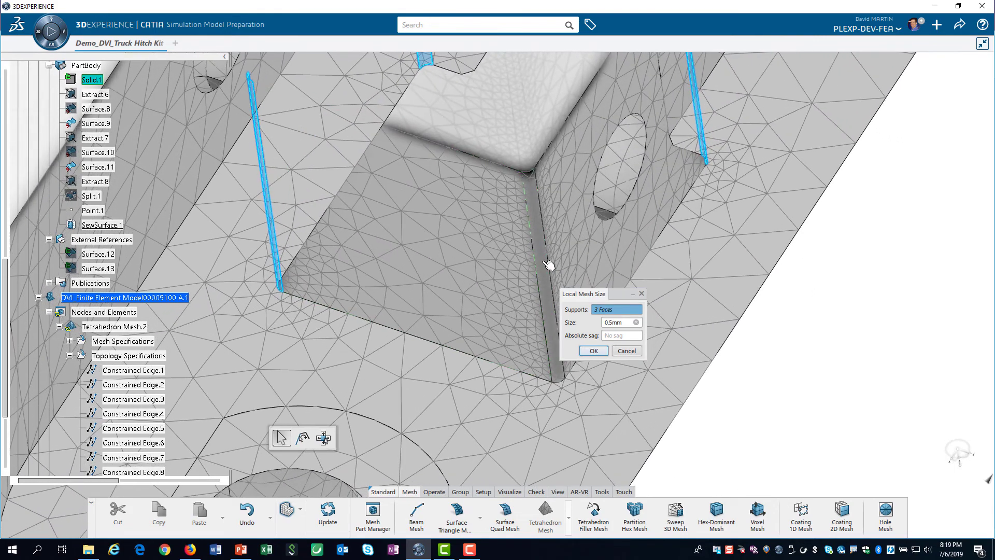
pyautogui.click(549, 266)
pyautogui.click(594, 349)
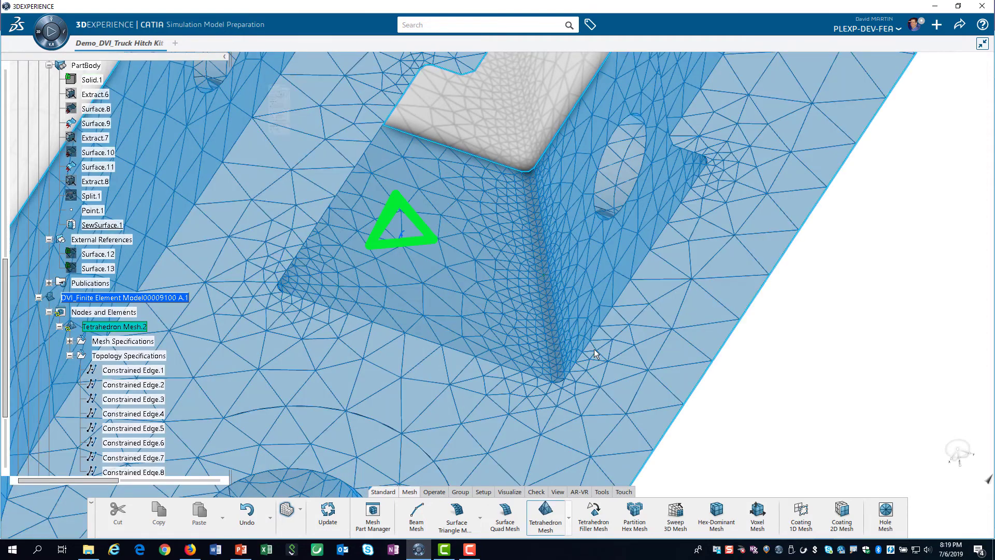
# Regenerate Tetrahedron Mesh.2 with the local refinement, accept its definition and update the finite element model
pyautogui.click(300, 323)
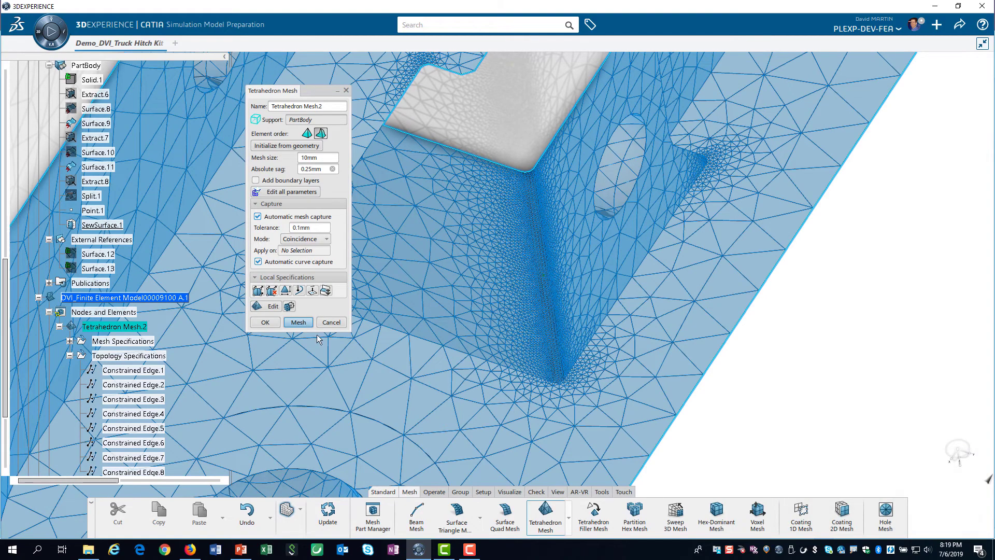
pyautogui.keyDown('ctrl'); pyautogui.moveTo(502, 311); pyautogui.dragTo(467, 98, button='middle'); pyautogui.keyUp('ctrl')
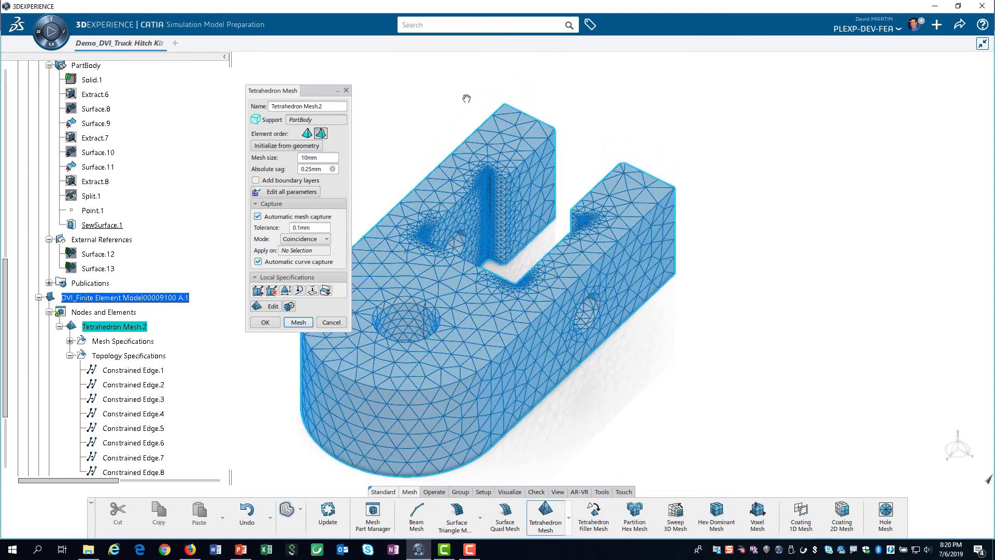
pyautogui.click(265, 322)
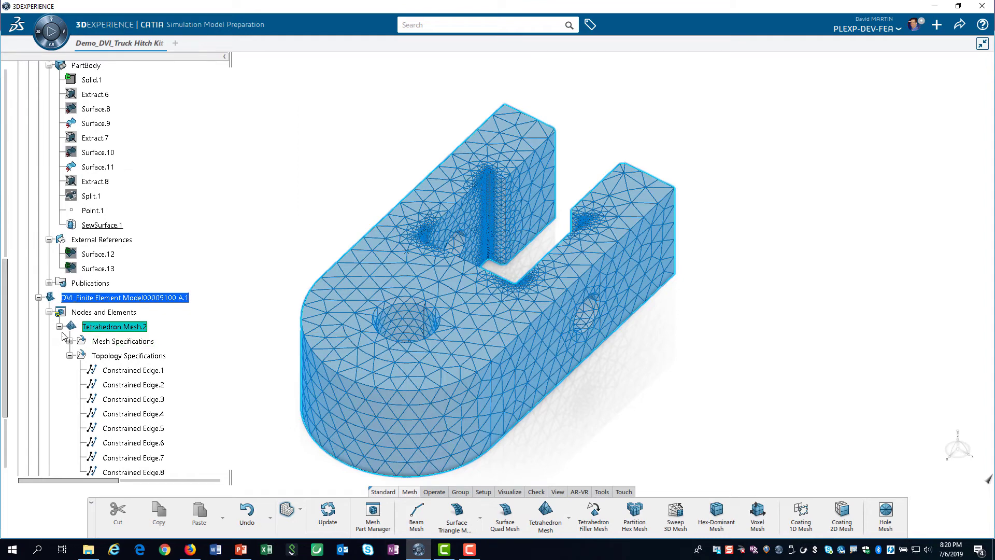
pyautogui.scroll(-1, 59, 333)
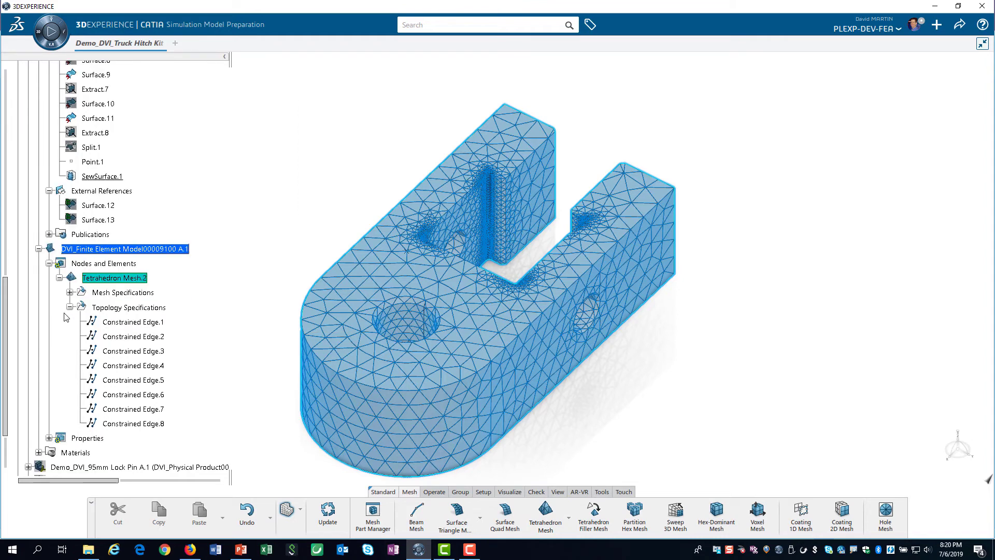
pyautogui.click(325, 511)
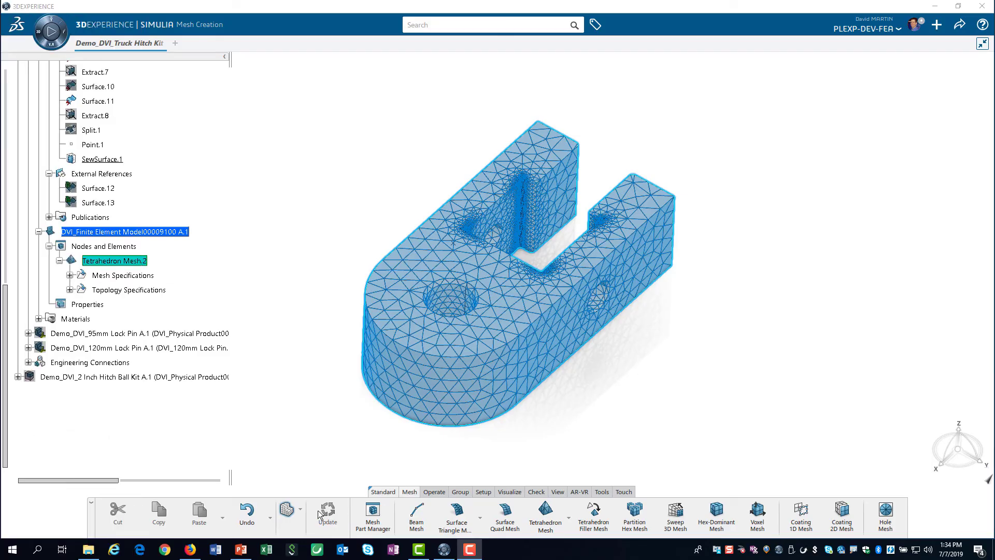
# Switch to structural model creation, add a solid section named Lug Elem Sect supported by PartBody, and update the model
pyautogui.click(300, 511)
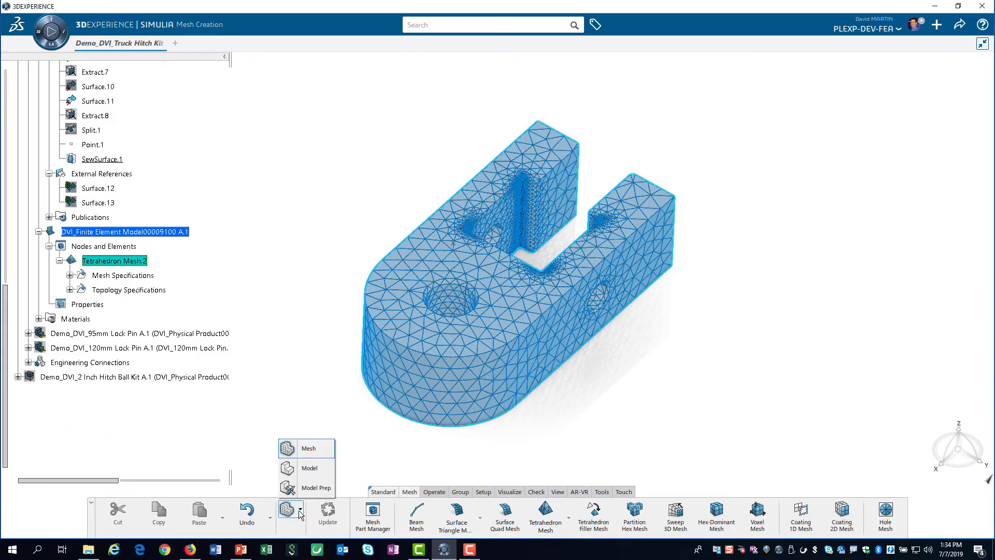
pyautogui.click(309, 468)
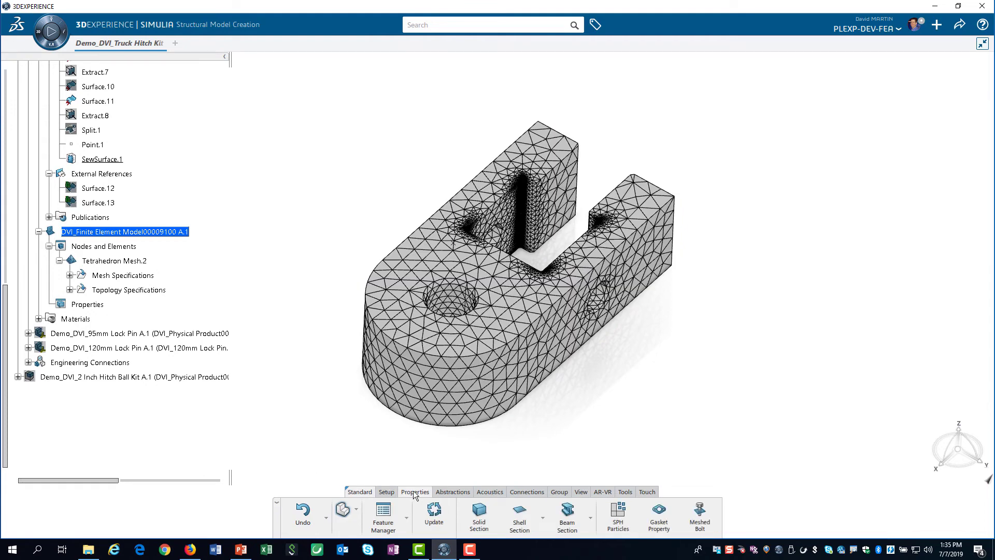
pyautogui.click(477, 510)
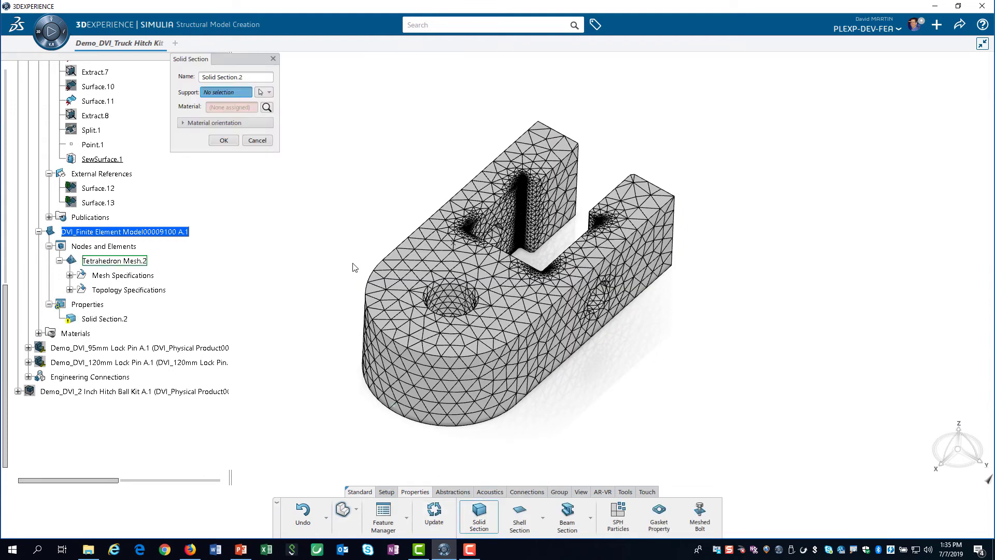
pyautogui.scroll(2, 107, 157)
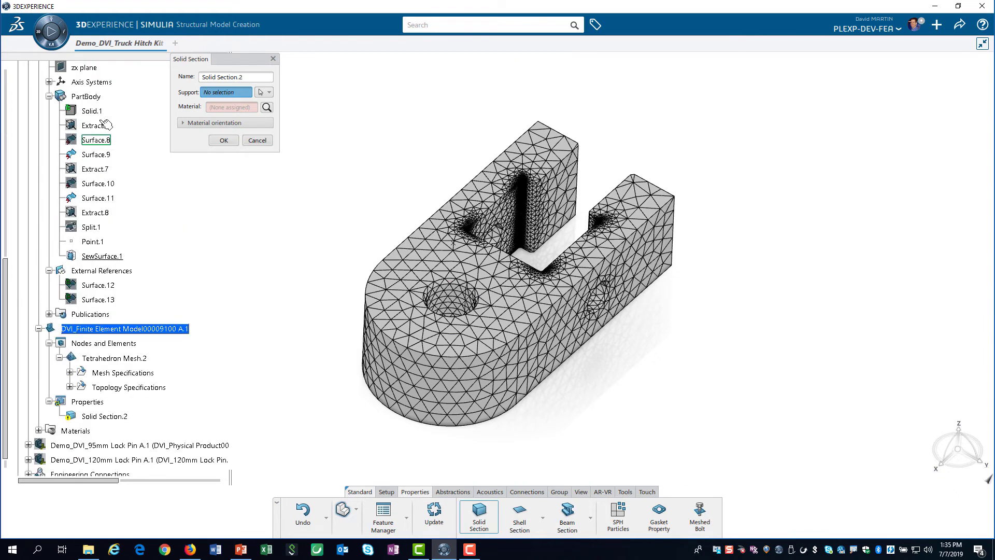
pyautogui.click(97, 100)
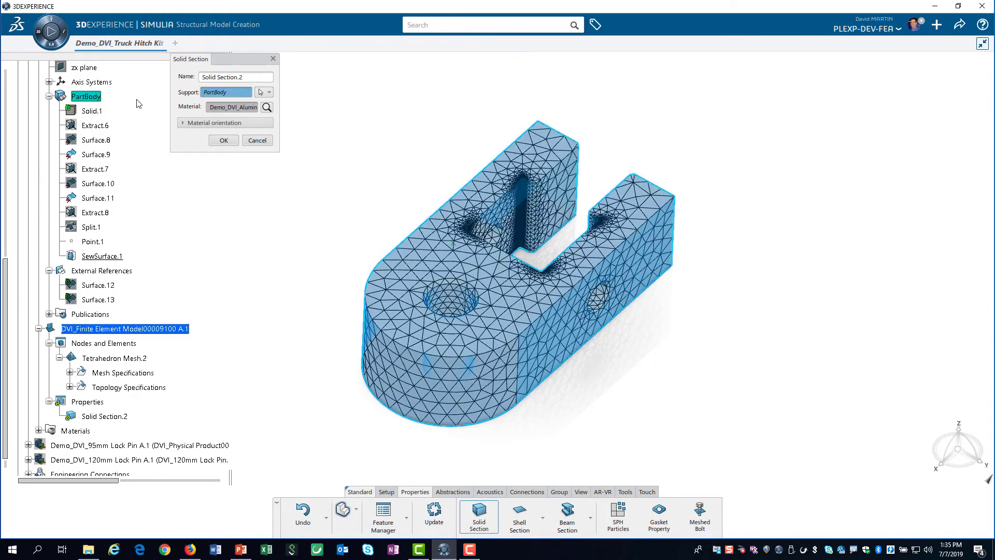
pyautogui.tripleClick(241, 78)
pyautogui.write('Lug Elem Sect')
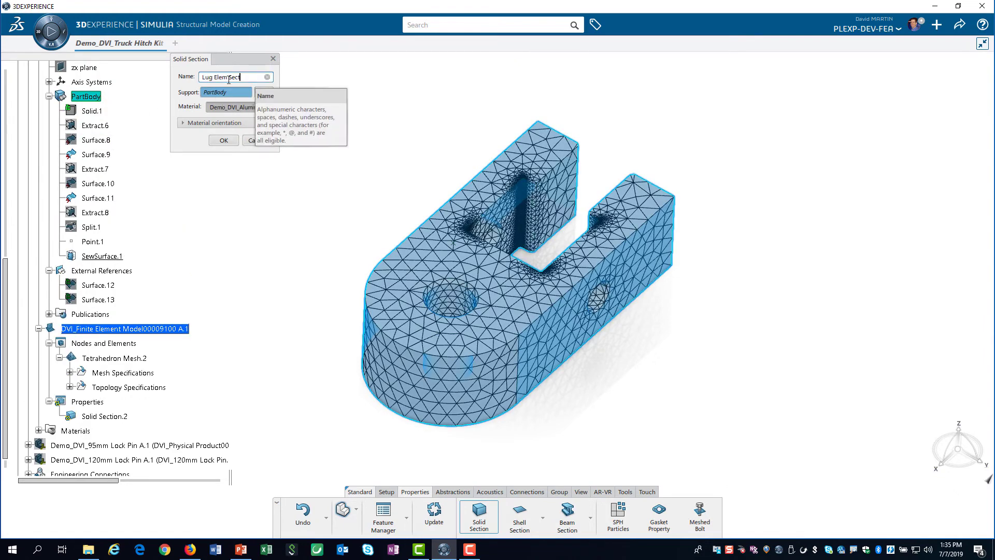
pyautogui.click(224, 140)
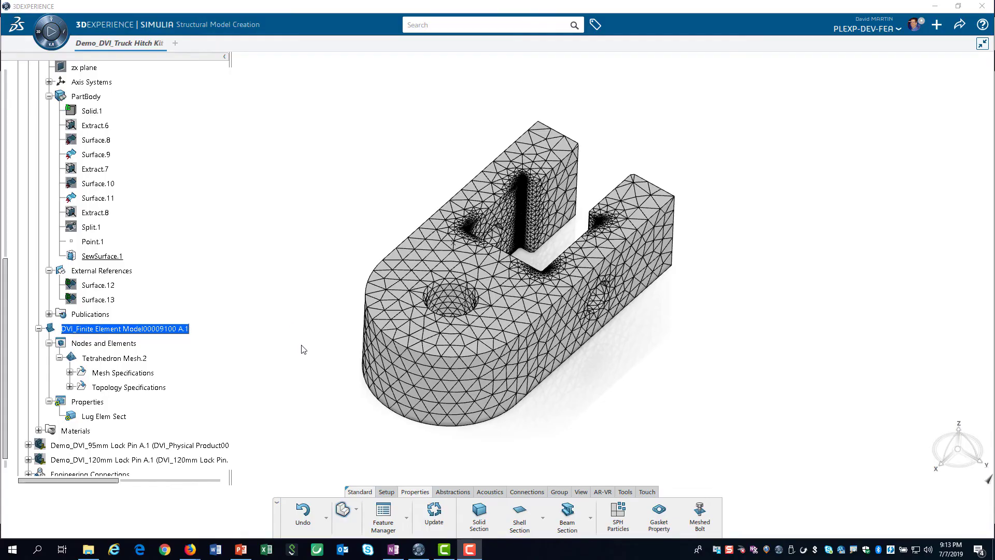
pyautogui.click(433, 513)
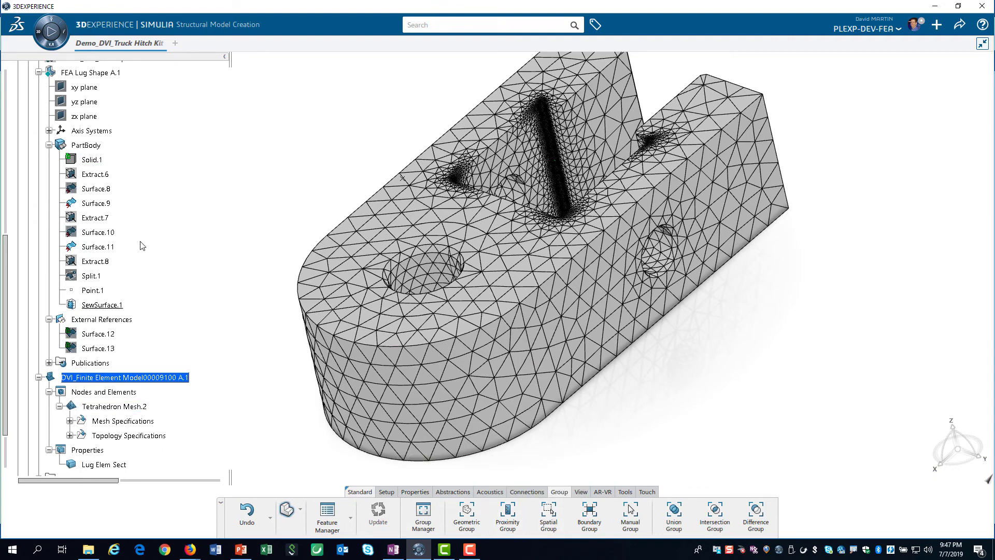
# Hide Solid.1 of the FEA Lug Shape's PartBody
pyautogui.rightClick(89, 159)
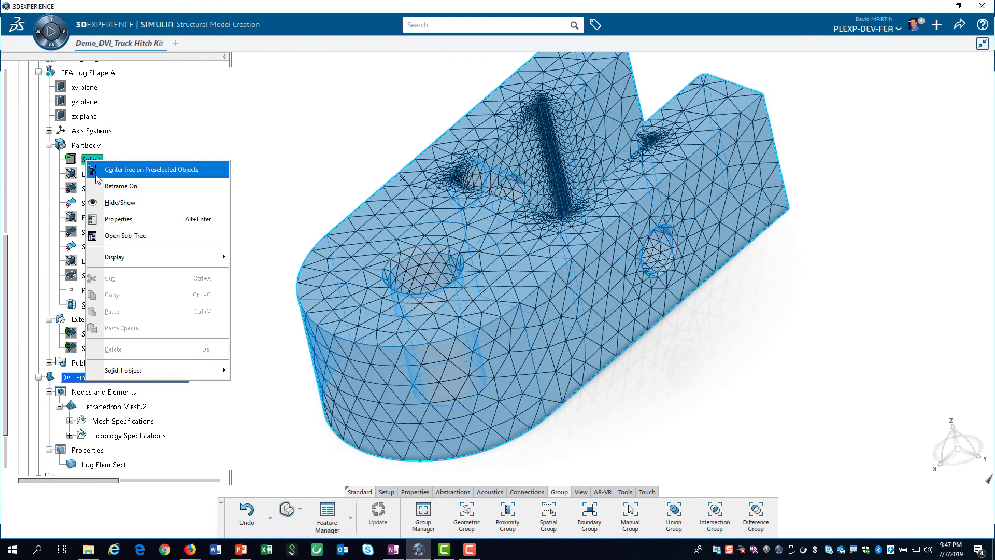
pyautogui.click(126, 203)
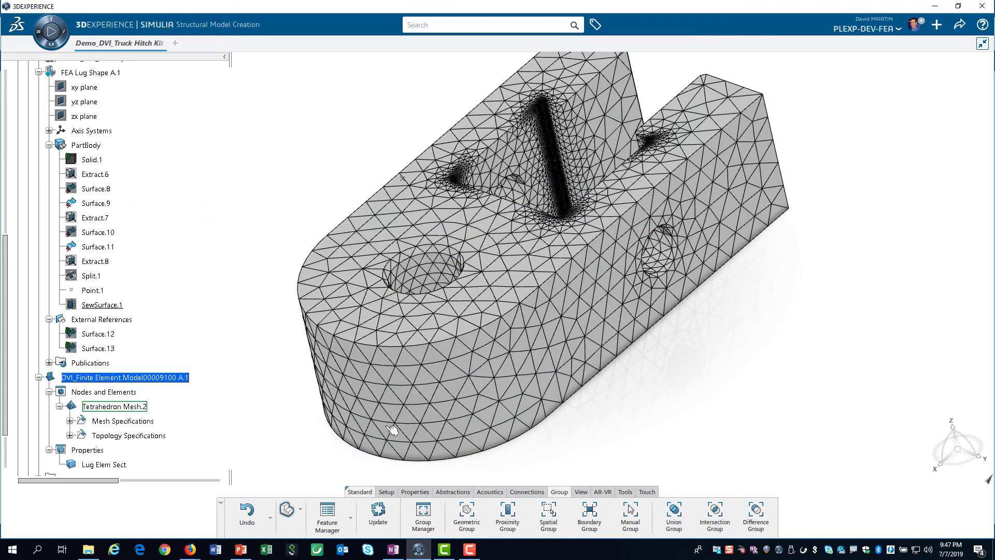
# Create a node proximity group named Pin Nodes, supported by one straight edge each of the half-cylinder surfaces Surface.9 and Surface.11
pyautogui.click(508, 521)
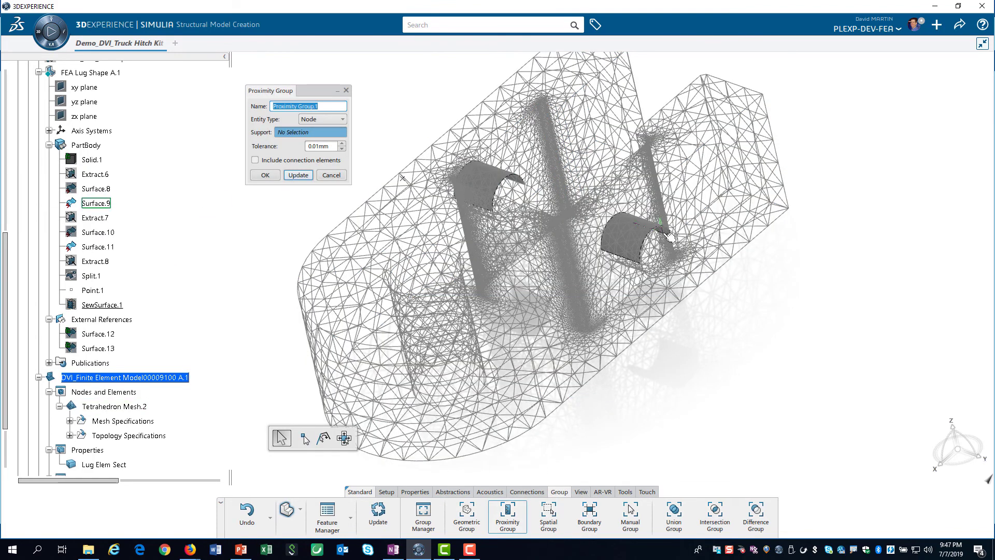
pyautogui.click(670, 237)
pyautogui.click(524, 188)
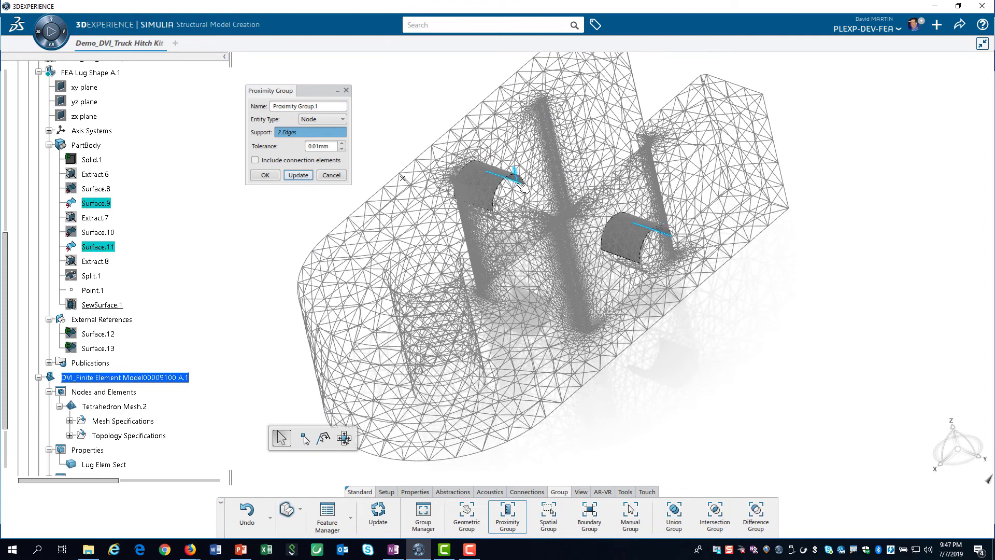
pyautogui.click(284, 107)
pyautogui.hotkey('shift', 'Left')
pyautogui.hotkey('shift', 'Left')
pyautogui.hotkey('shift', 'Left')
pyautogui.hotkey('shift', 'Left')
pyautogui.hotkey('shift', 'Left')
pyautogui.hotkey('shift', 'Left')
pyautogui.hotkey('shift', 'Left')
pyautogui.hotkey('shift', 'Left')
pyautogui.hotkey('shift', 'Left')
pyautogui.hotkey('shift', 'Left')
pyautogui.hotkey('shift', 'Left')
pyautogui.hotkey('shift', 'Left')
pyautogui.hotkey('shift', 'Left')
pyautogui.hotkey('shift', 'Left')
pyautogui.hotkey('shift', 'Left')
pyautogui.hotkey('shift', 'Left')
pyautogui.hotkey('shift', 'Left')
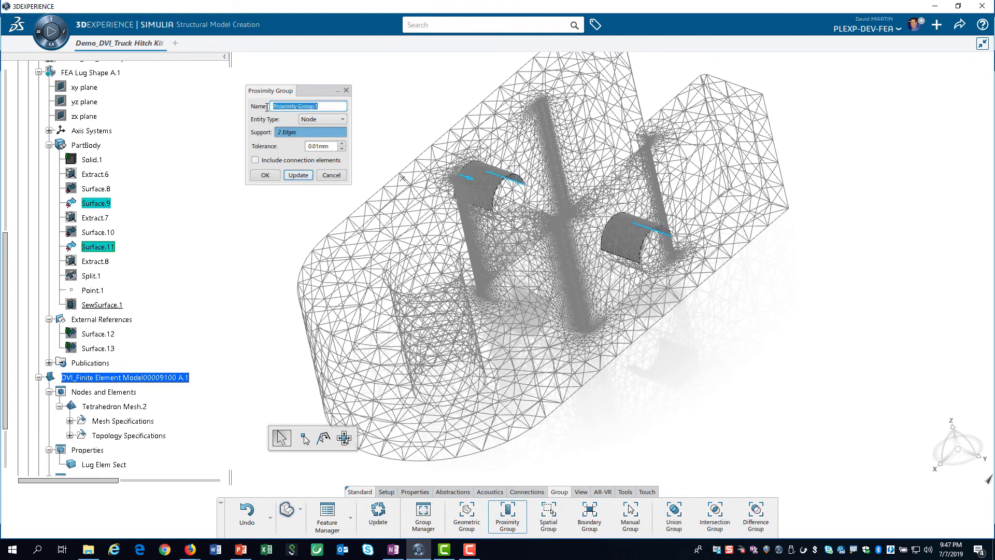
pyautogui.write('Pin Nodes')
pyautogui.click(265, 175)
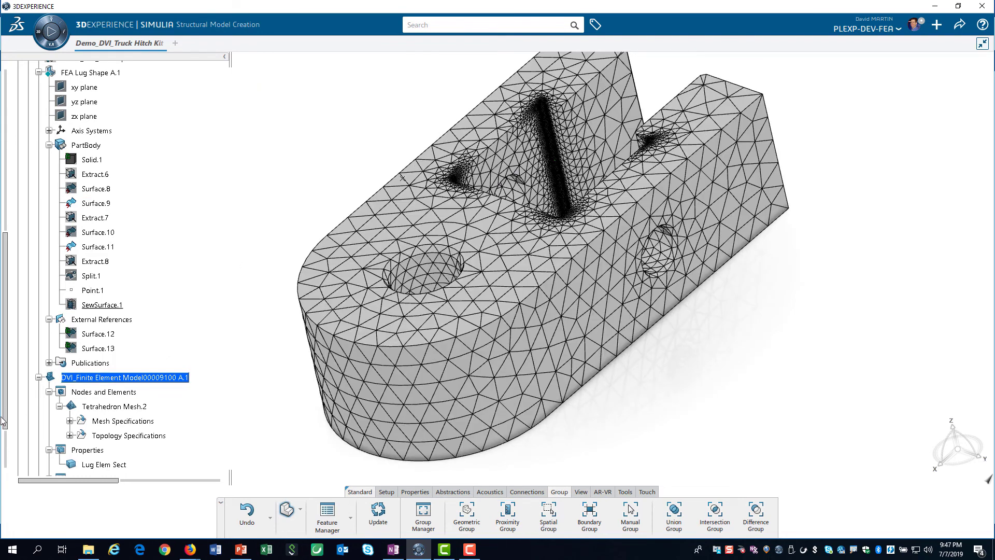
# Expand the finite element model's Groups to show Pin Nodes and update the model
pyautogui.scroll(-2, 4, 421)
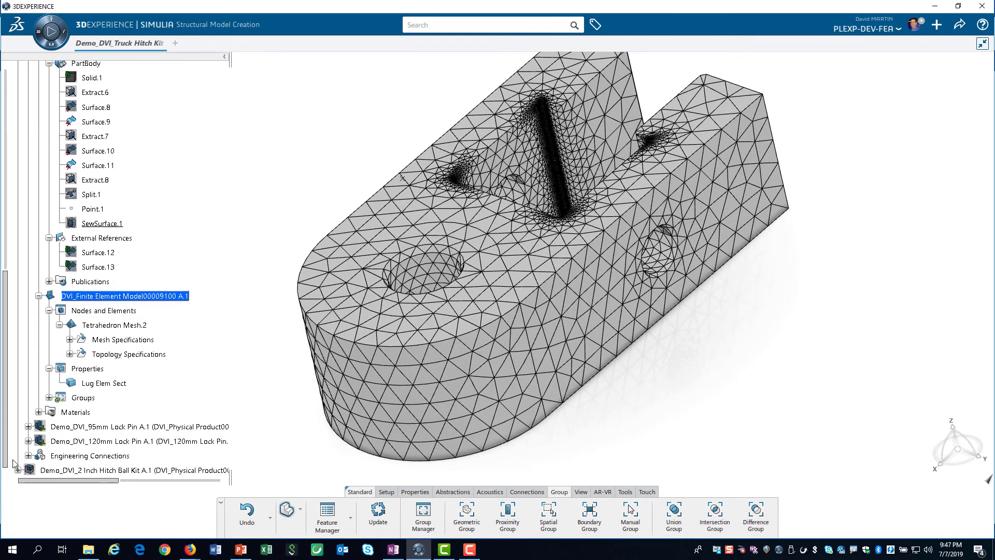
pyautogui.click(48, 398)
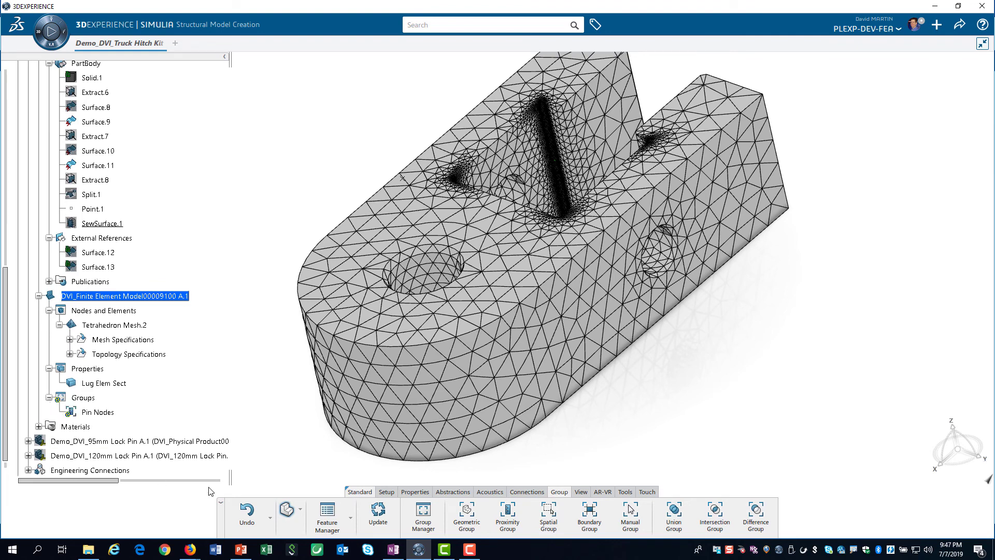
pyautogui.click(380, 515)
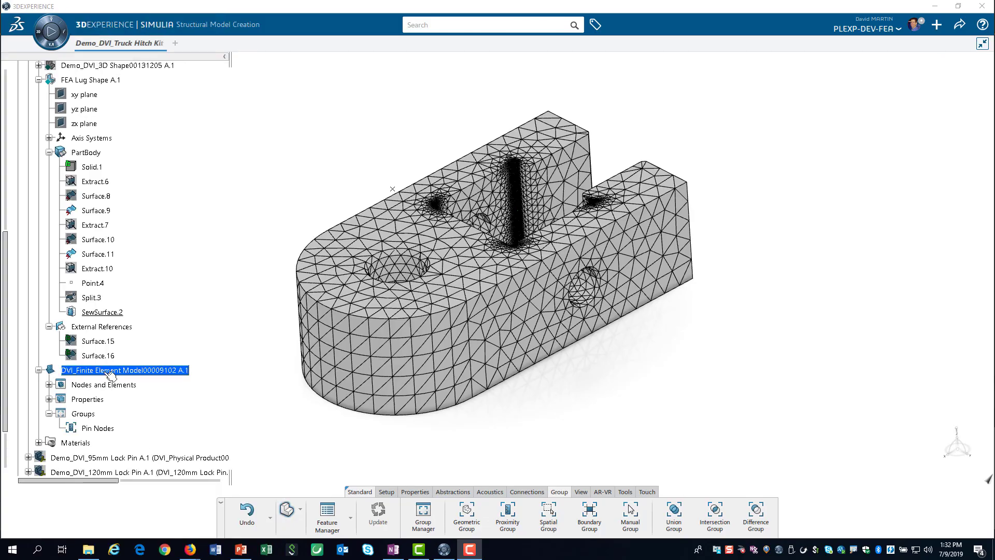
# Hide the finite element model and activate the Demo_DVI_Slotted Lug product with its product edition commands available
pyautogui.rightClick(111, 372)
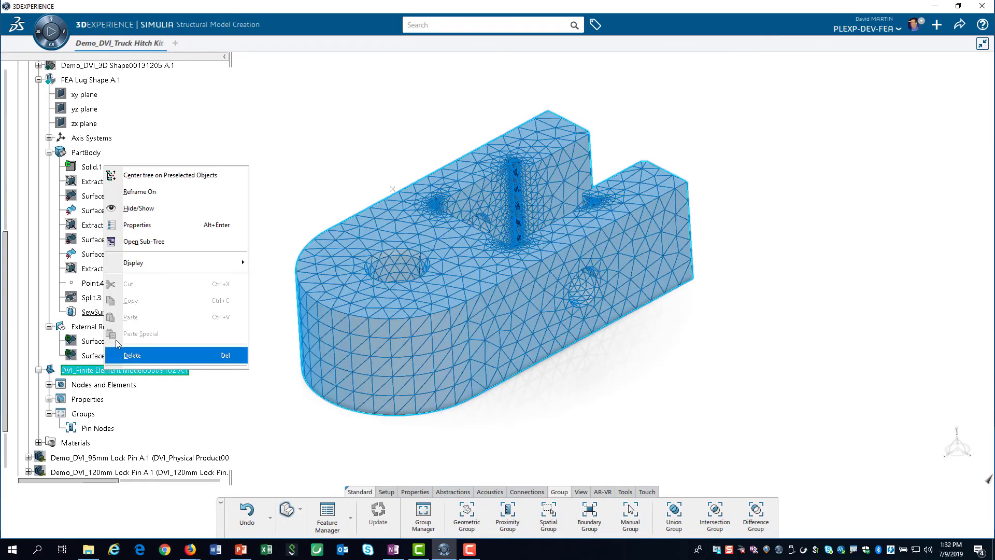
pyautogui.click(142, 207)
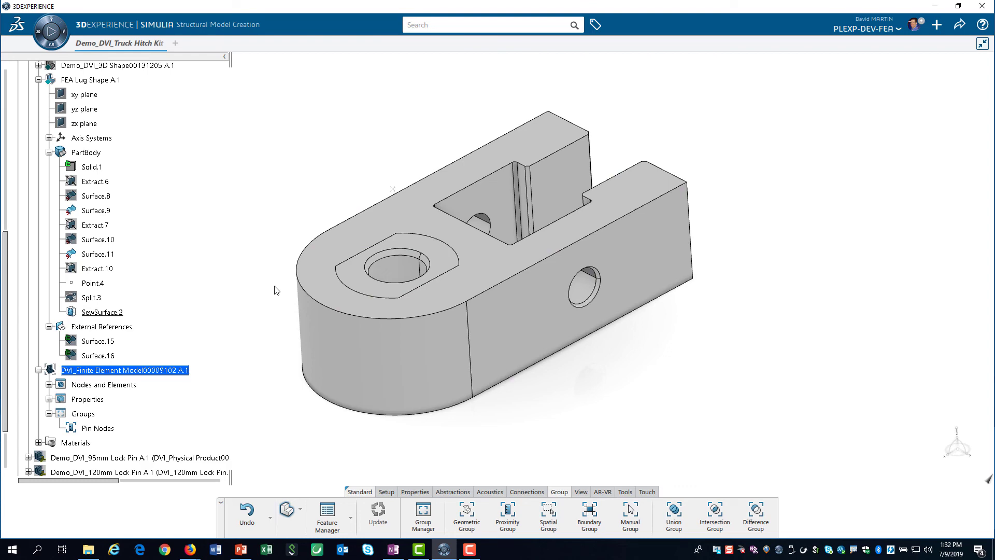
pyautogui.scroll(2, 202, 230)
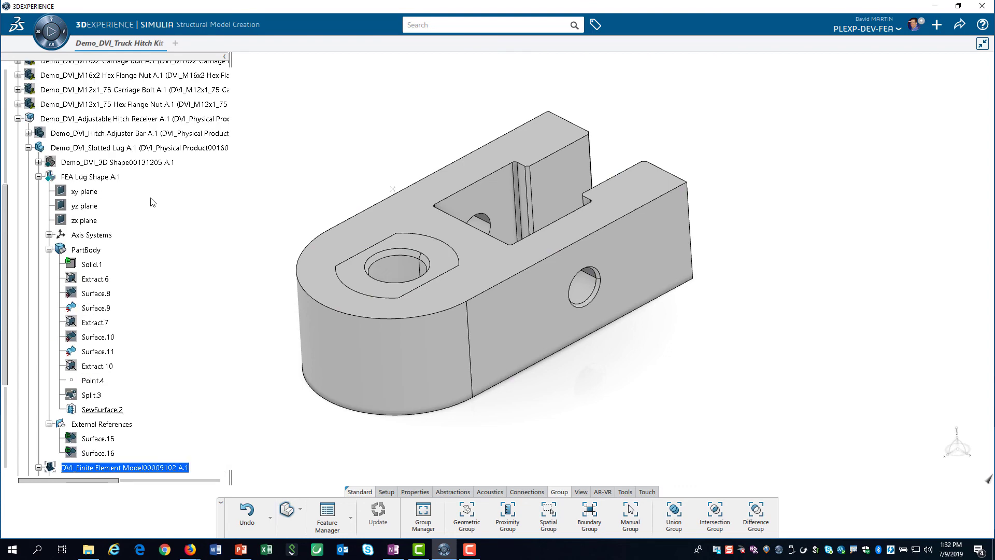
pyautogui.doubleClick(85, 149)
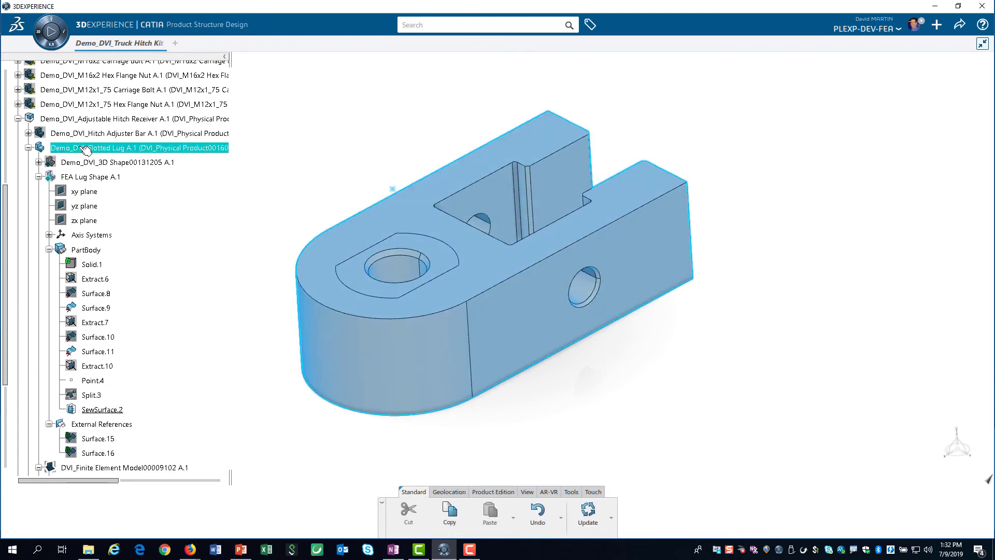
pyautogui.click(482, 493)
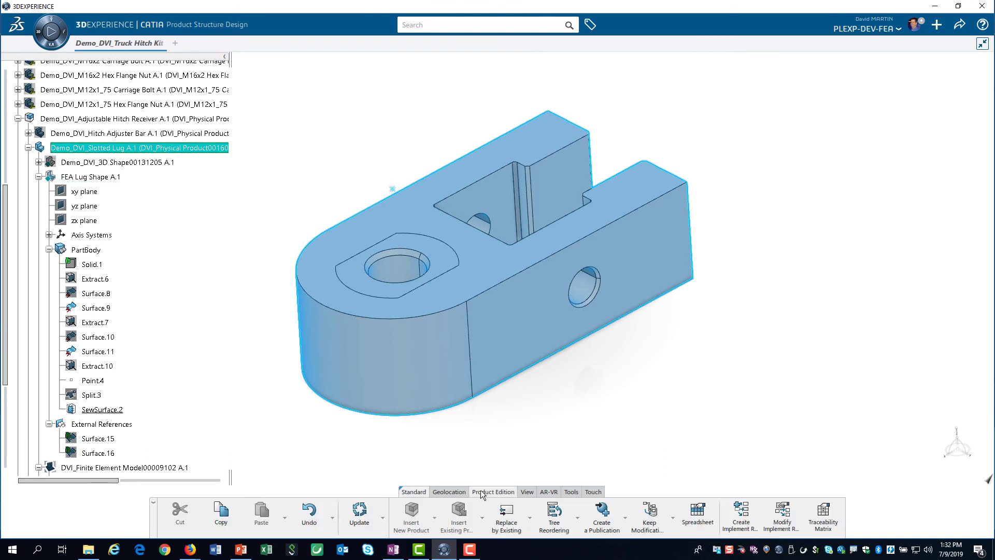
pyautogui.click(507, 441)
pyautogui.moveTo(541, 382); pyautogui.dragTo(563, 442, button='middle')
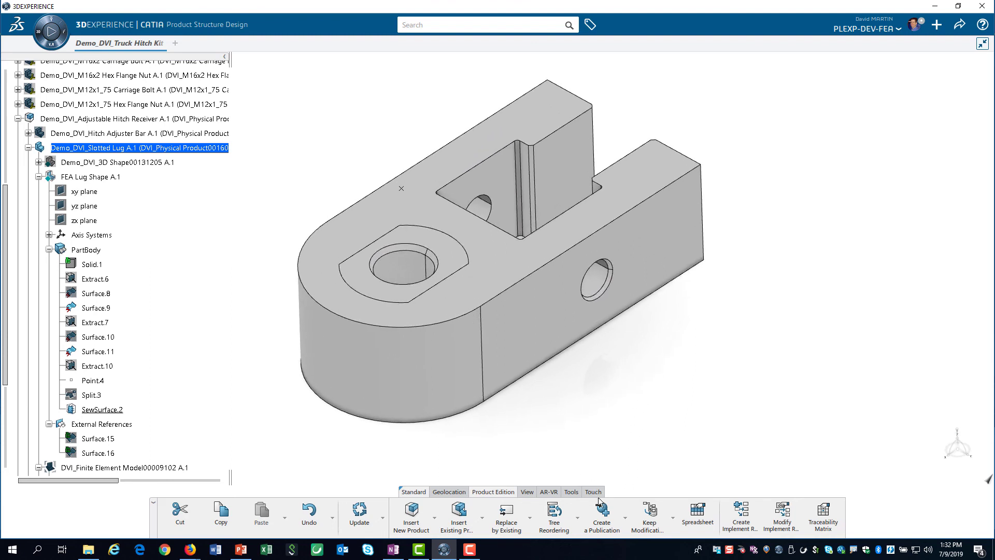
# Publish the short upper edge in the far corner of the lug's slot as Left Contact w Bar
pyautogui.click(602, 514)
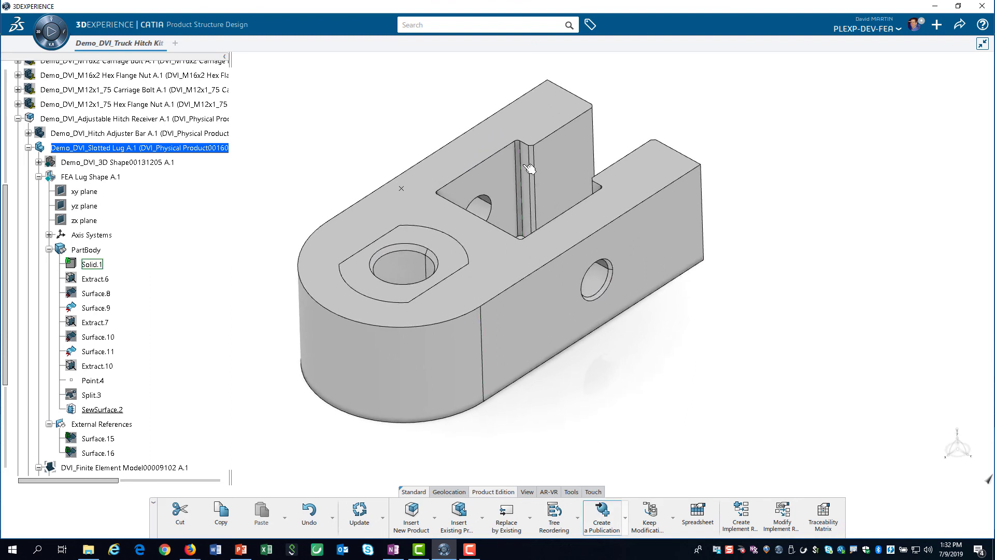
pyautogui.click(529, 146)
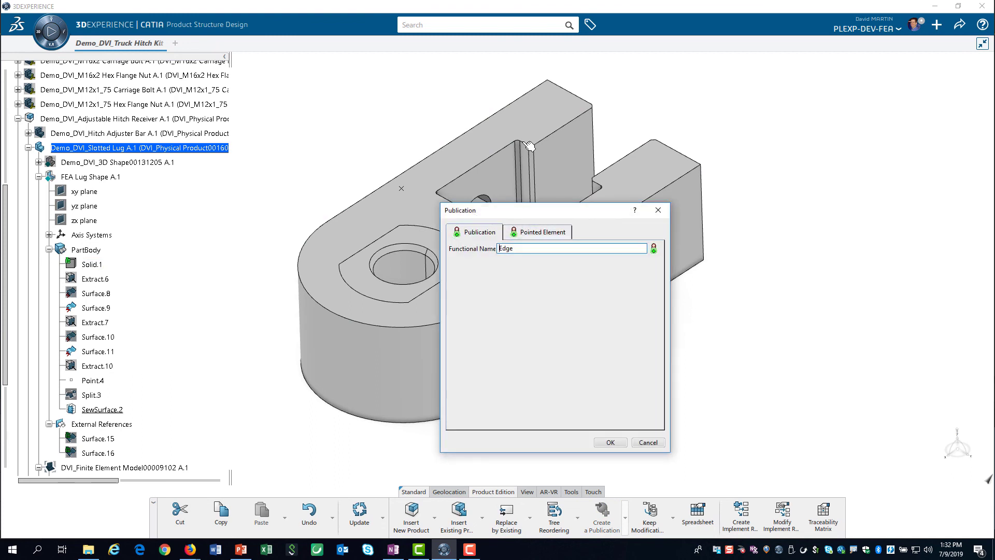
pyautogui.doubleClick(500, 250)
pyautogui.write('Left Contact w Bar')
pyautogui.click(611, 442)
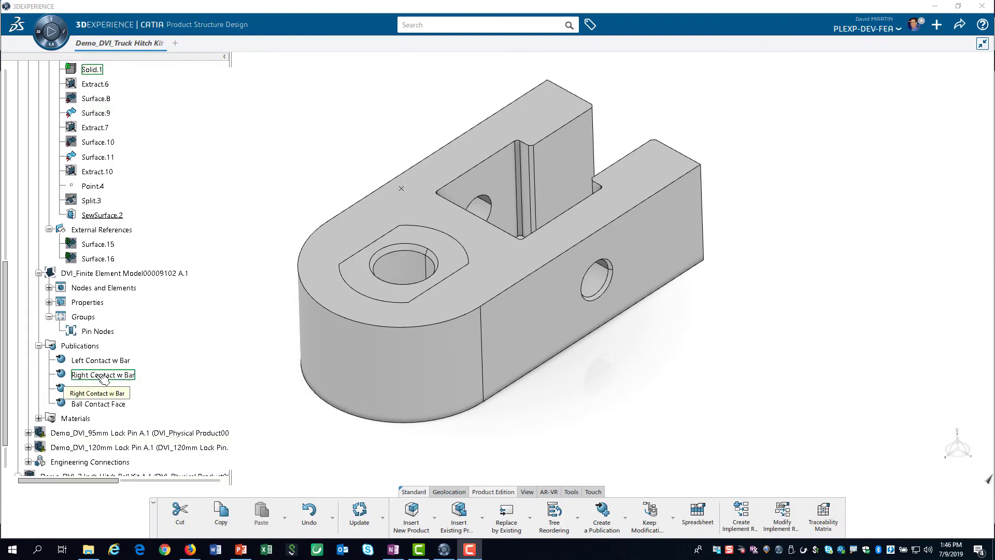
# Check the geometry behind the Right Contact w Bar, Ball Center Point and Ball Contact Face publications, and collapse the FEA Lug Shape
pyautogui.click(104, 378)
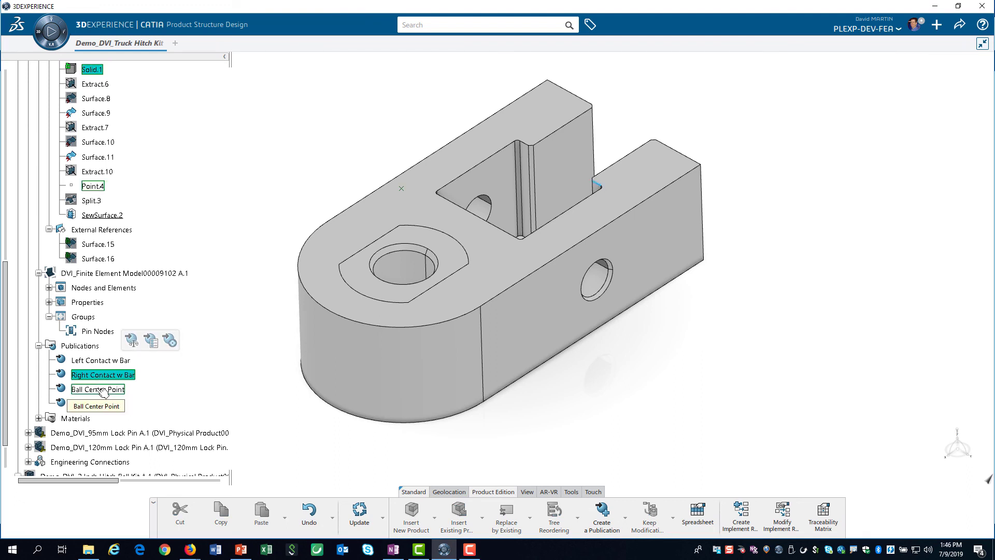
pyautogui.click(103, 390)
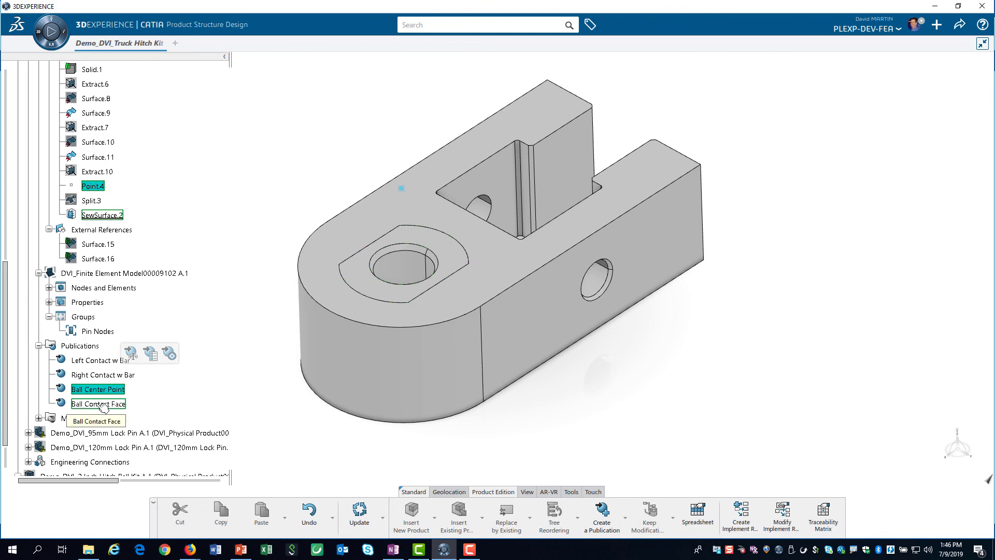
pyautogui.click(104, 406)
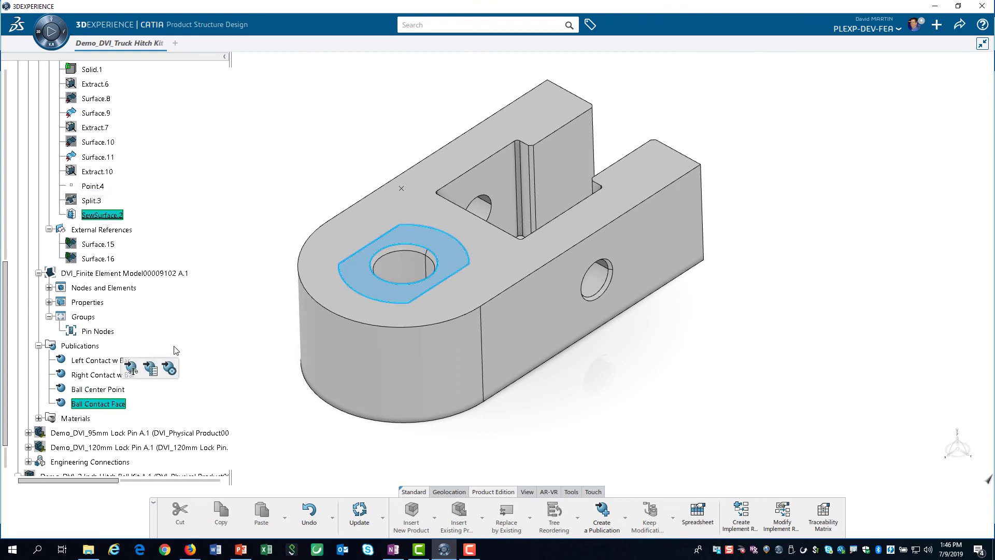
pyautogui.scroll(3, 98, 275)
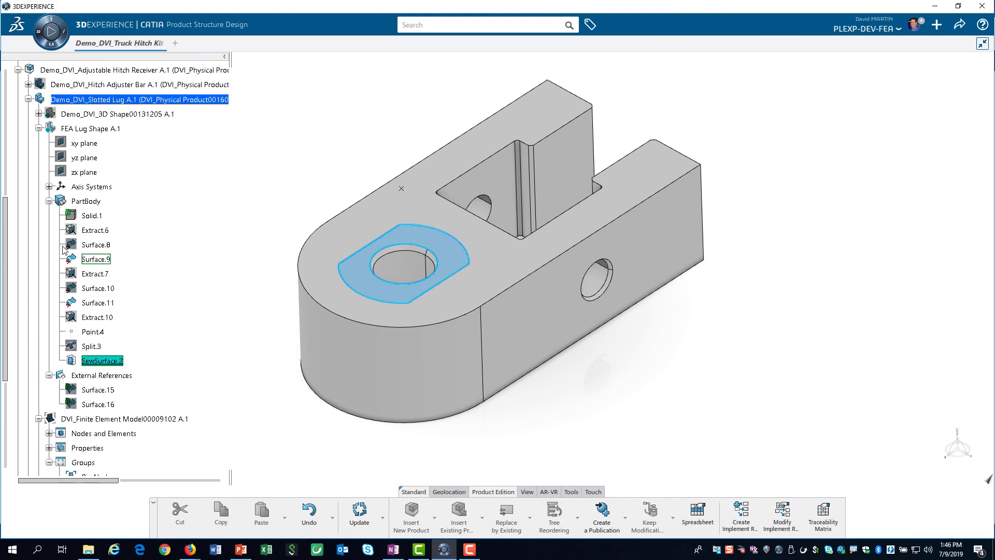
pyautogui.click(38, 129)
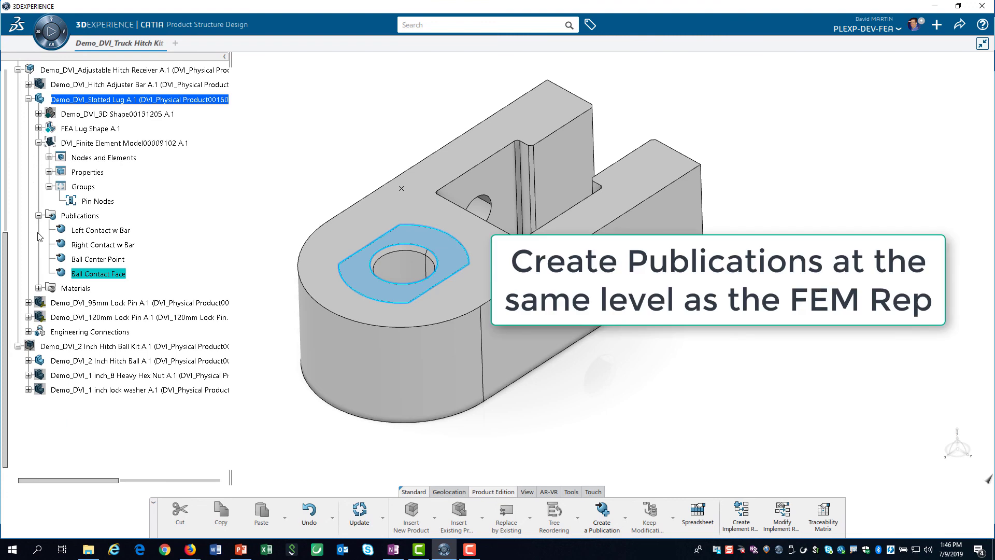